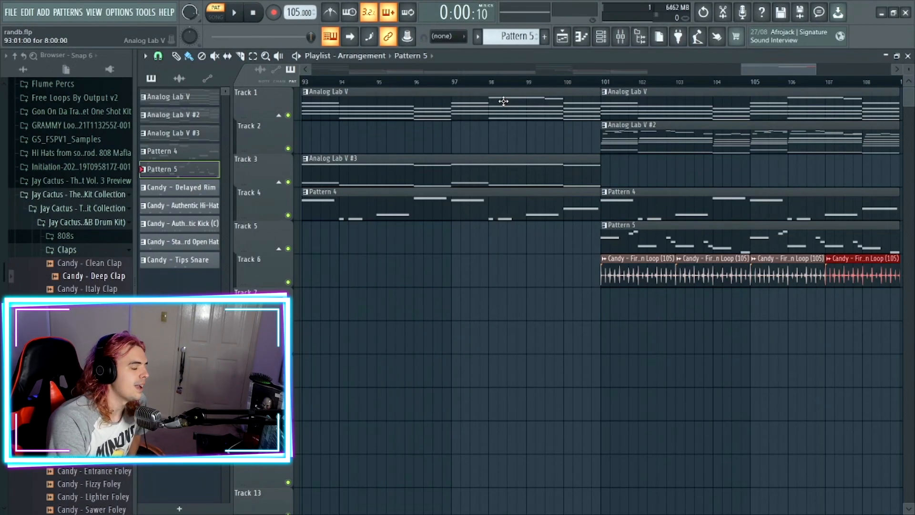
Step: Inspect the preset loaded in the first Analog Lab V channel, and close the instrument
click(604, 41)
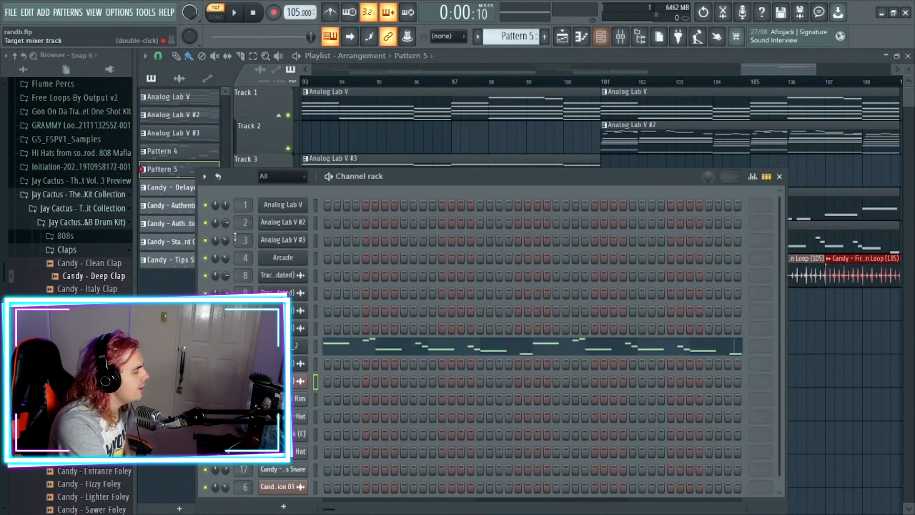
click(281, 202)
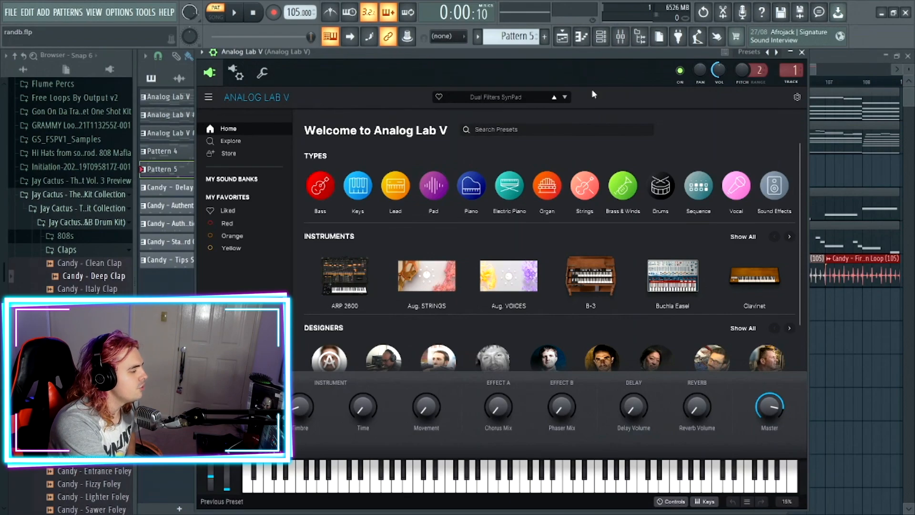
click(801, 53)
Step: Switch to the Analog Lab V pattern and show its chords in the piano roll
scroll(504, 39, up, 3)
scroll(503, 39, up, 1)
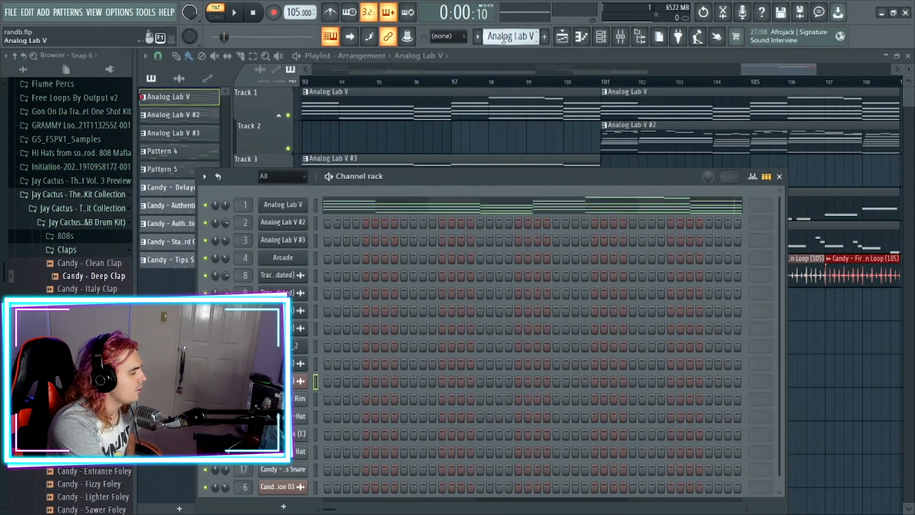
click(433, 204)
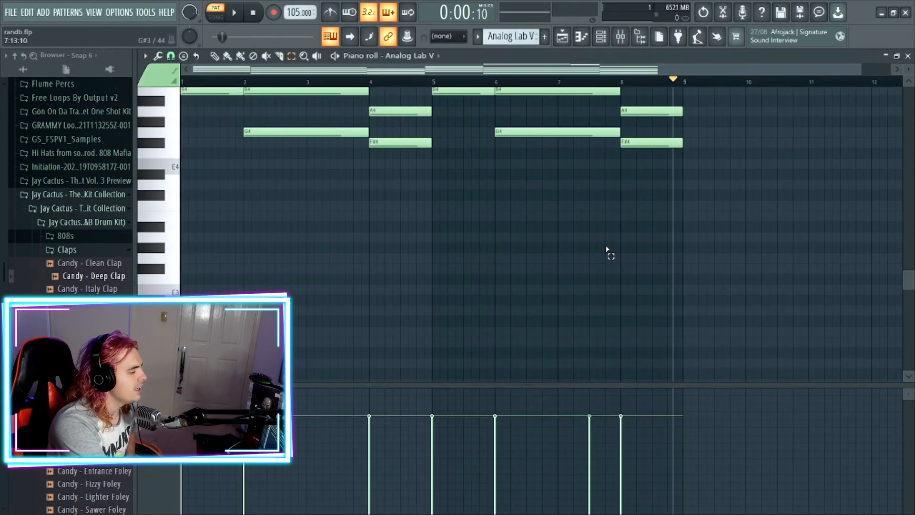
scroll(607, 249, up, 5)
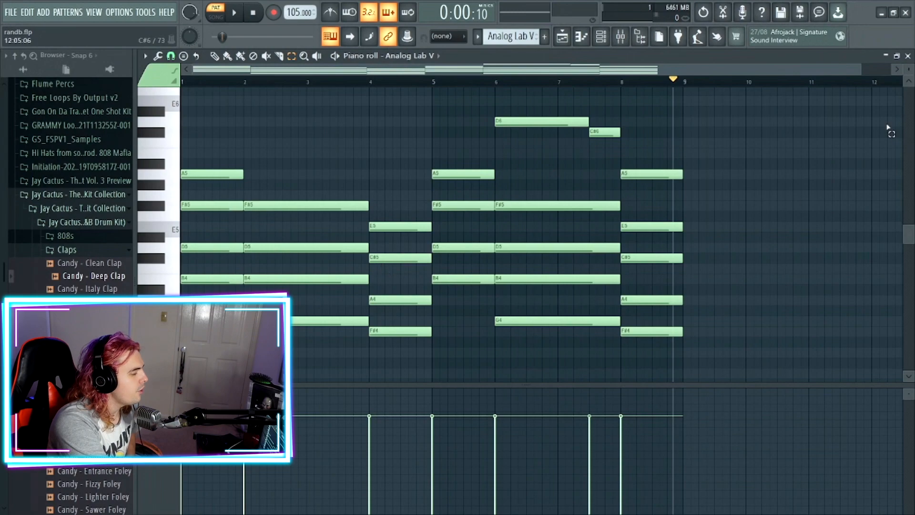
Step: Highlight the B4, D5, F#5 and A5 notes of the first bar's chord one after another
drag(859, 70, 323, 86)
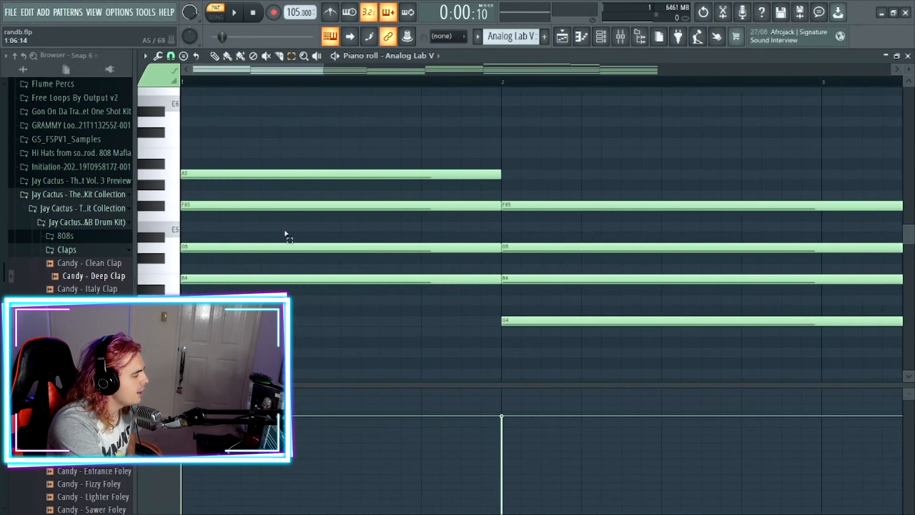
click(252, 279)
click(267, 248)
drag(275, 194, 293, 237)
drag(253, 149, 277, 180)
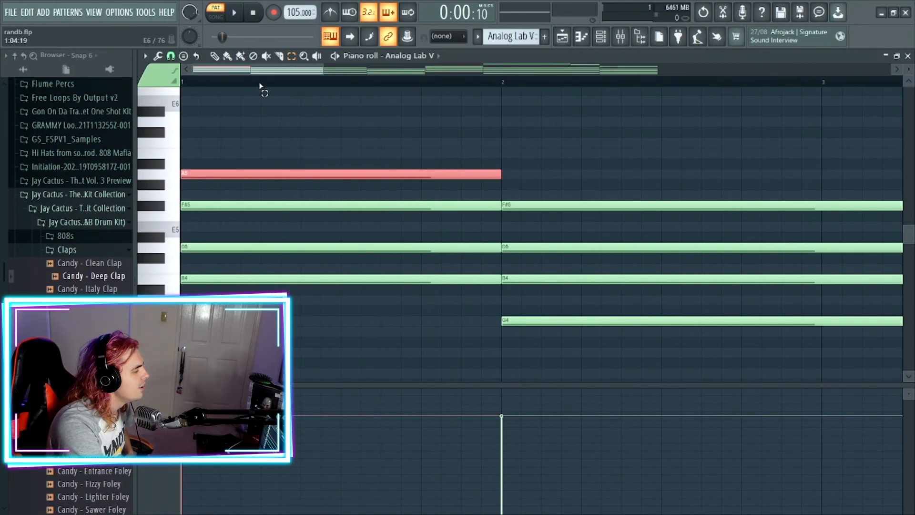
Step: Highlight the upper notes B4, D5 and F#5, and the low G4, of the chord starting at bar 2
drag(288, 69, 331, 79)
drag(359, 294, 381, 158)
drag(324, 296, 377, 349)
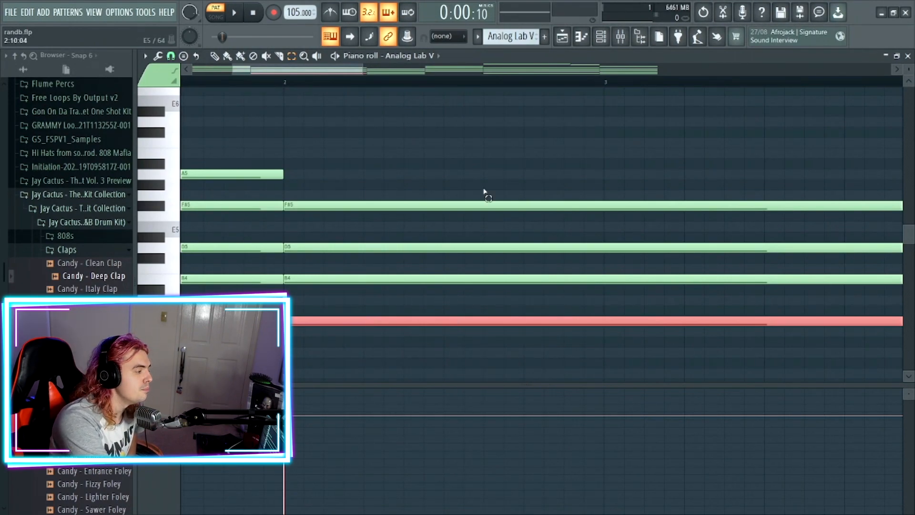
Step: Highlight the F#4, A4, C#5 and E5 notes of the chord at bar 4 one by one
drag(334, 70, 441, 90)
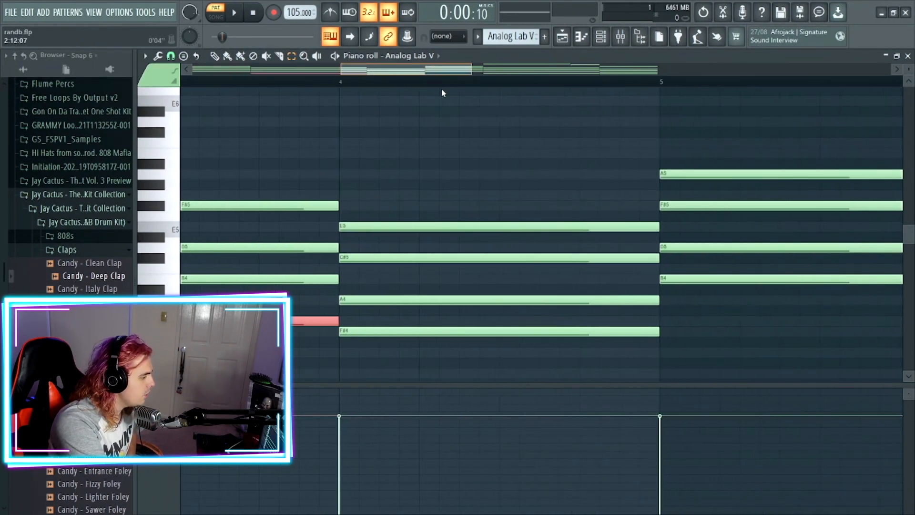
drag(333, 323, 366, 355)
drag(360, 281, 379, 305)
drag(370, 257, 382, 271)
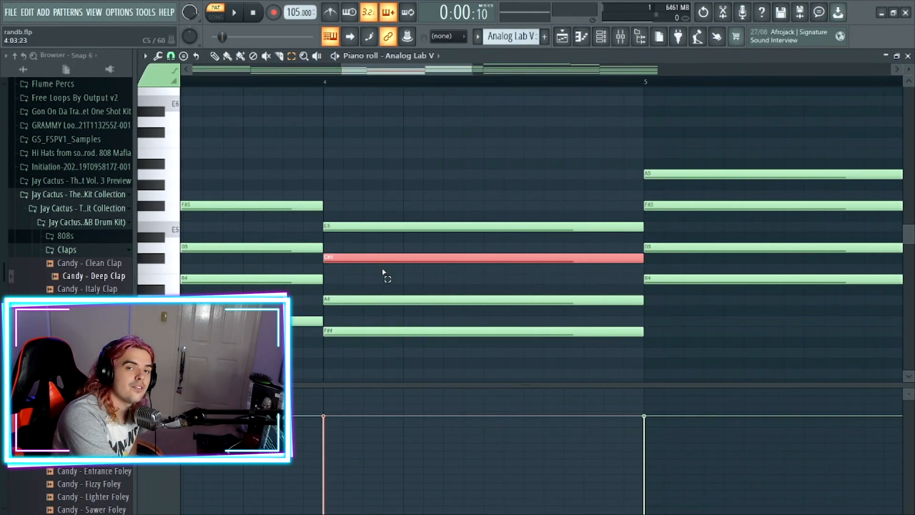
drag(374, 215, 386, 230)
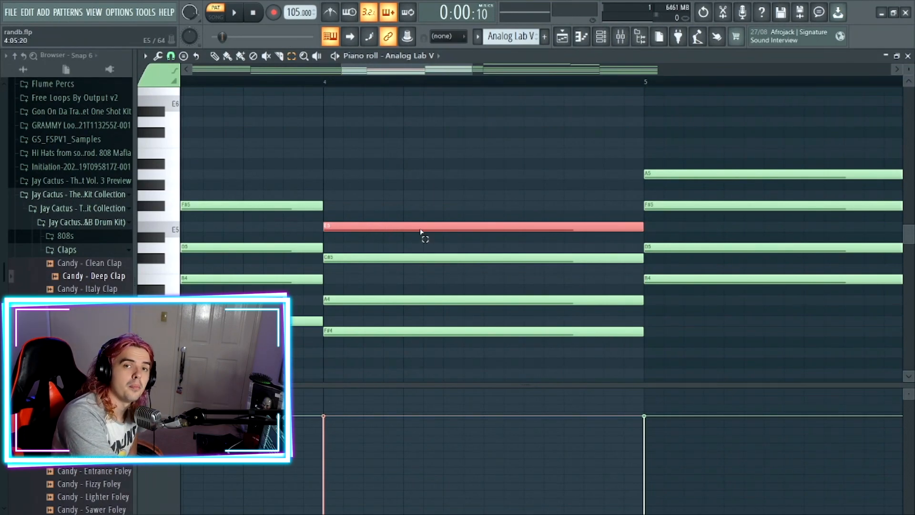
Step: Highlight the top-note variations in the second half: D6 and C#6 from bar 6, and A5 at bar 8
drag(450, 71, 776, 71)
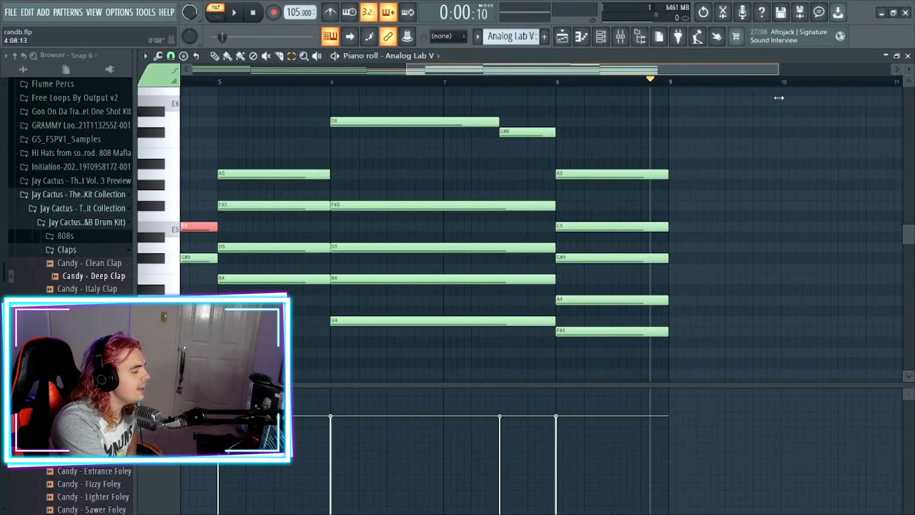
scroll(767, 143, up, 1)
drag(368, 118, 402, 179)
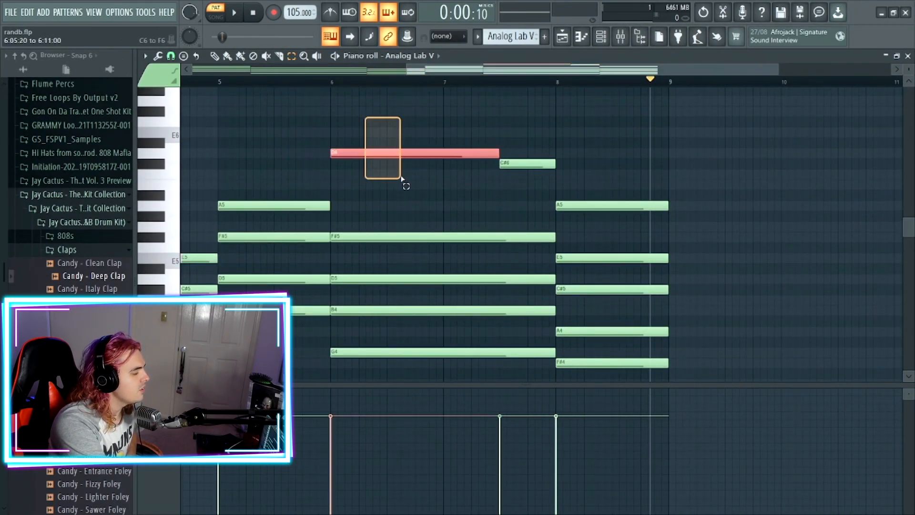
click(522, 163)
drag(594, 169, 609, 233)
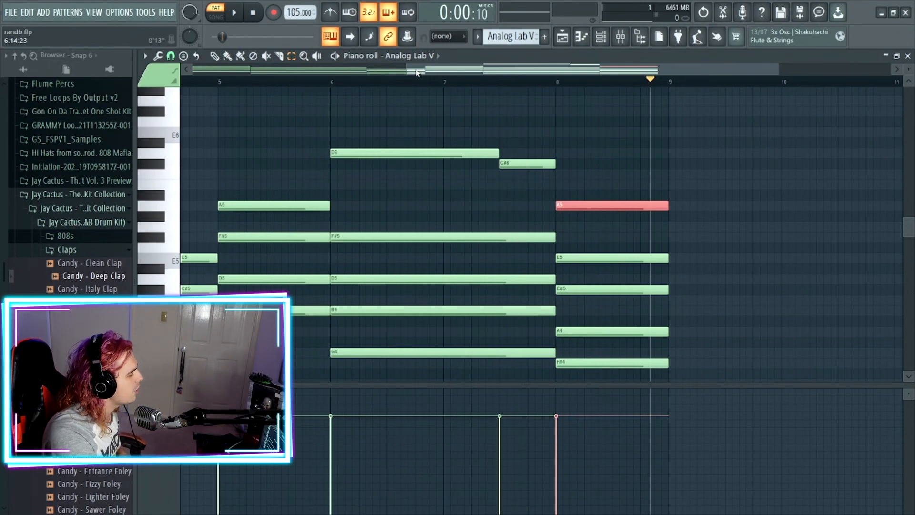
Step: Show the full eight-bar chord progression and play it from the start, pausing in the last bar
drag(409, 68, 95, 80)
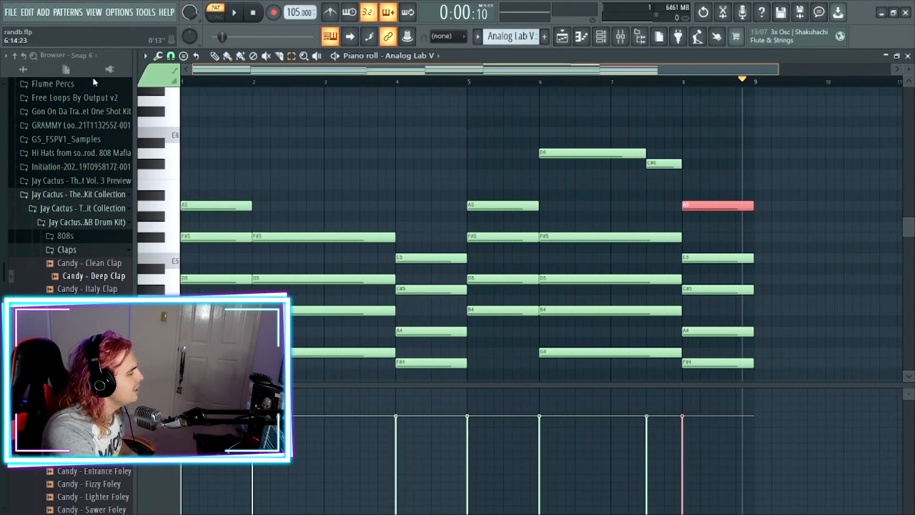
click(233, 14)
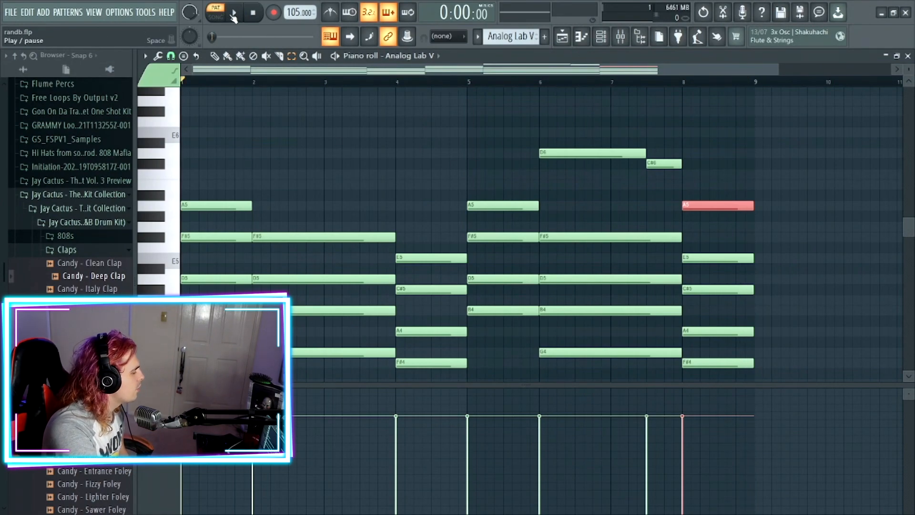
click(233, 14)
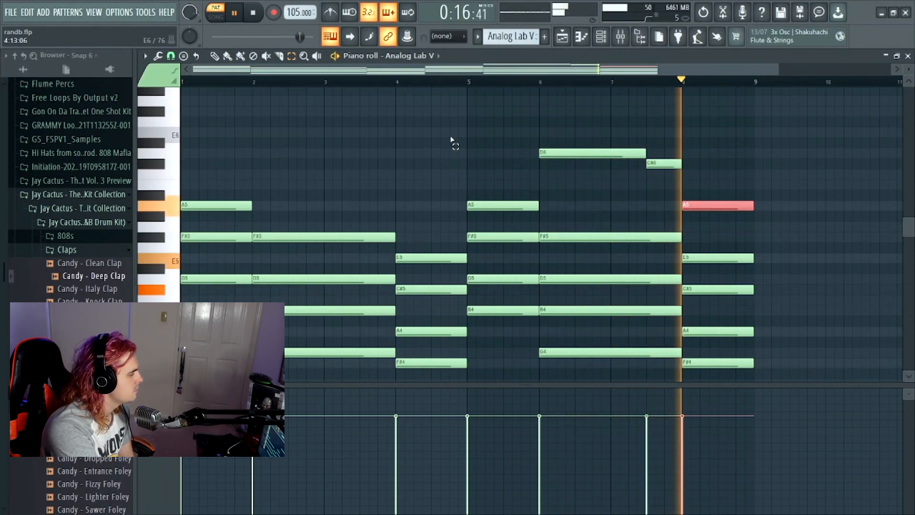
click(236, 13)
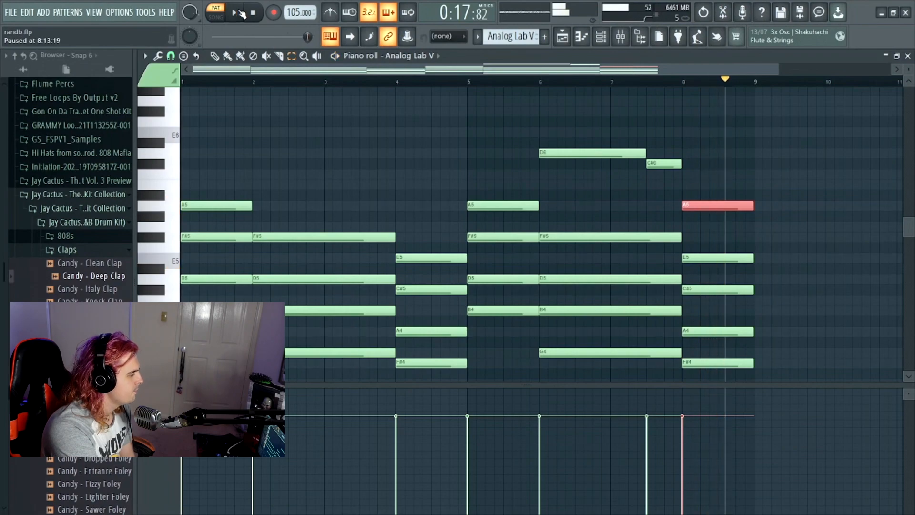
Step: Inspect the Murda Melodies effect on the Analog Lab V mixer track, and close it
click(630, 39)
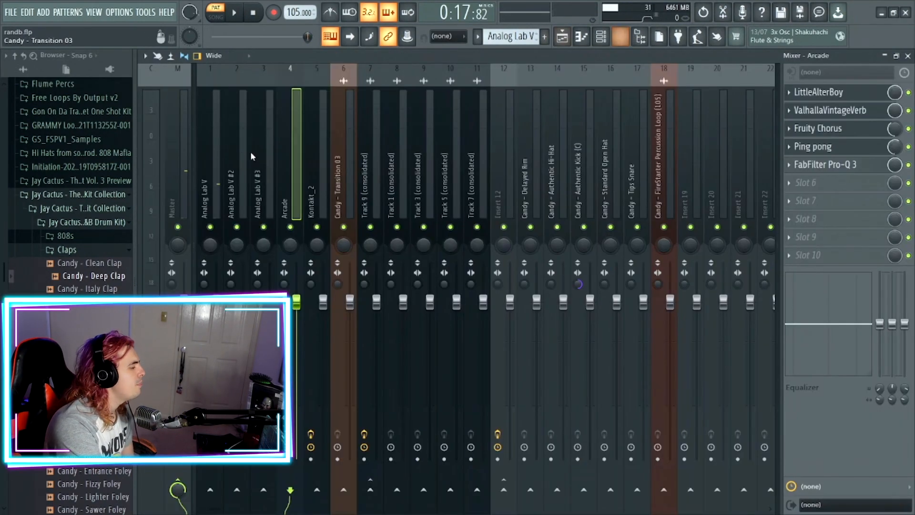
click(217, 159)
click(848, 93)
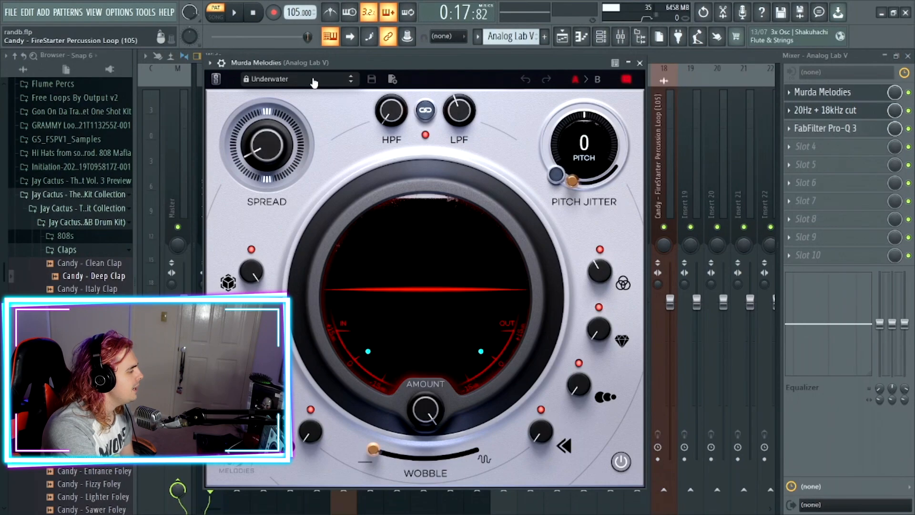
click(629, 63)
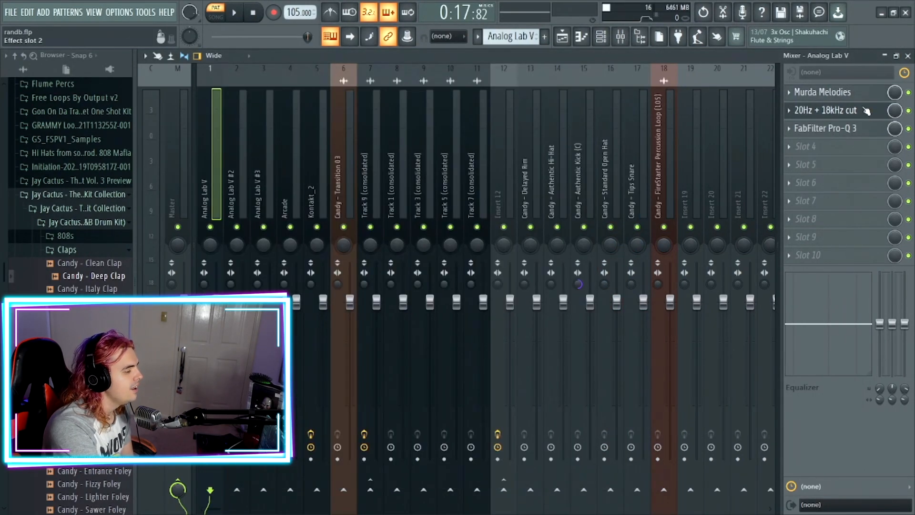
Step: Inspect the 20Hz + 18kHz cut EQ, bypass it, and play the pattern briefly to hear the sound unfiltered
click(839, 110)
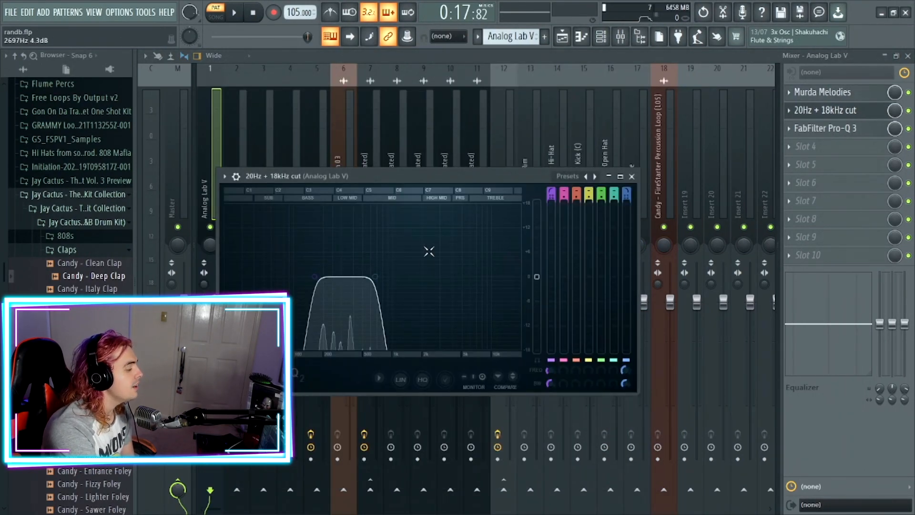
click(908, 110)
click(631, 176)
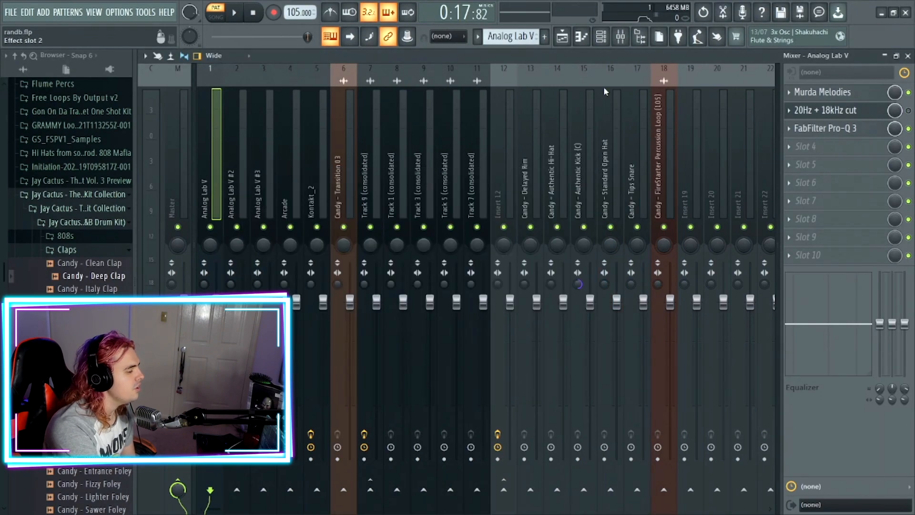
click(219, 12)
click(219, 12)
click(235, 13)
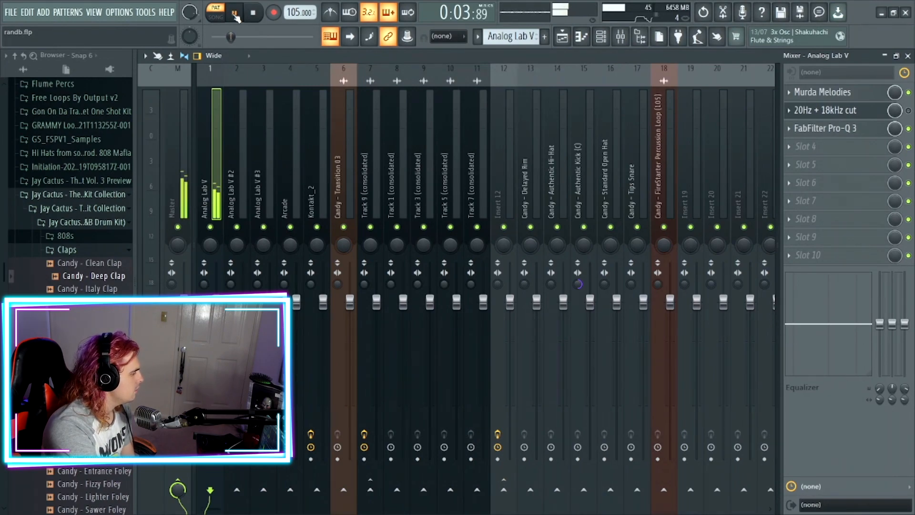
click(235, 14)
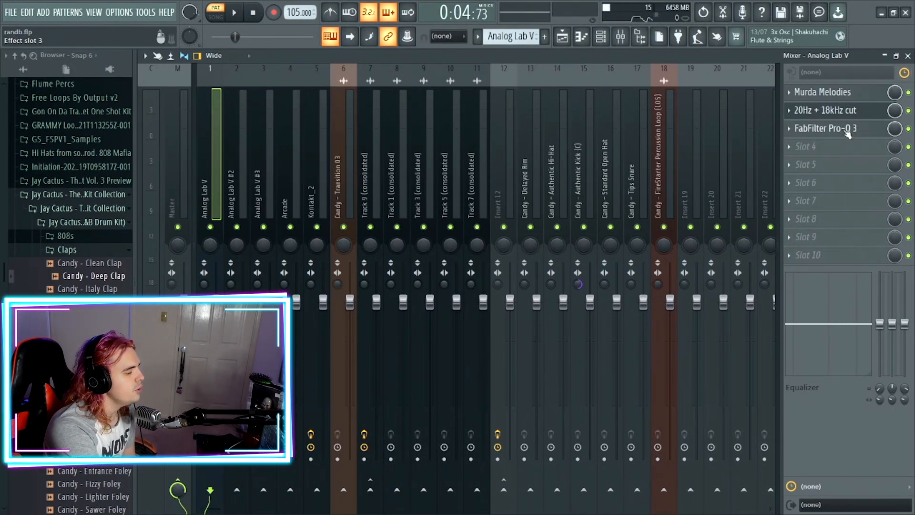
Step: Examine the FabFilter Pro-Q 3 curve on the Analog Lab V mixer track, and close it
click(847, 134)
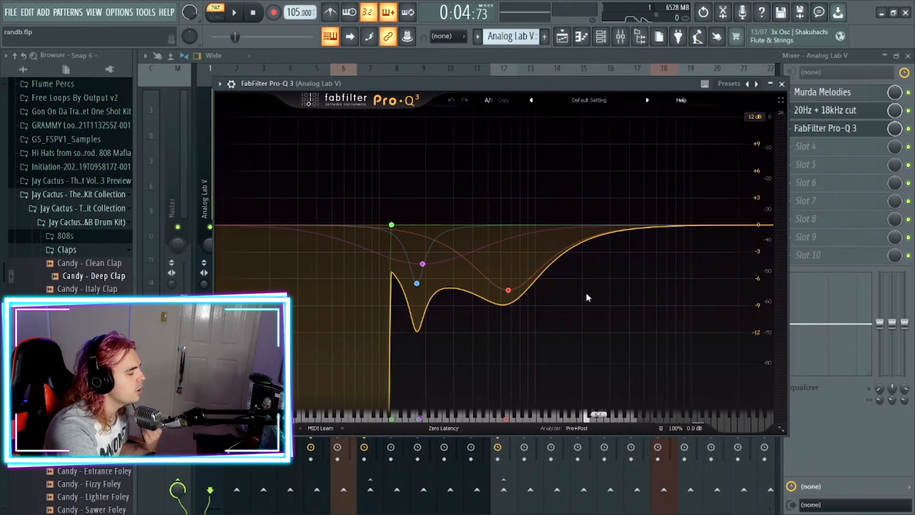
click(782, 84)
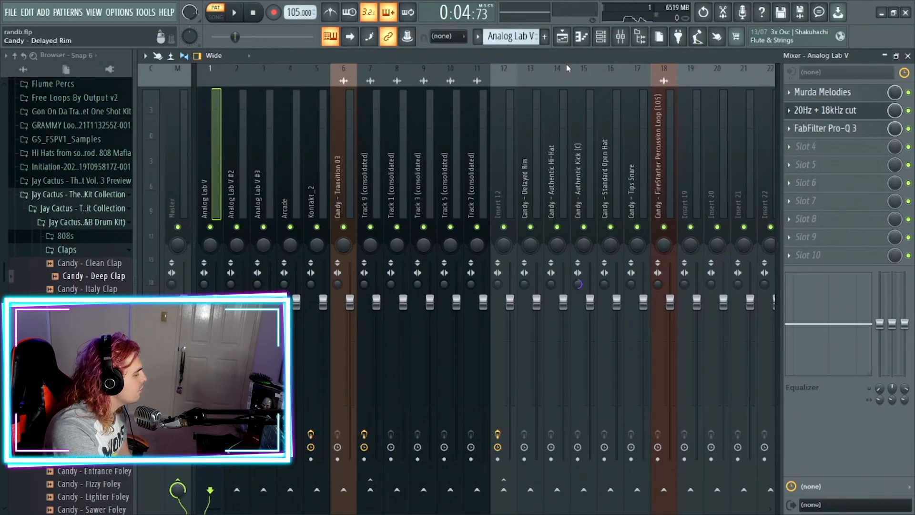
Step: Switch to the Analog Lab V #2 pattern, inspect its channel's instrument preset, and close the instrument
click(601, 36)
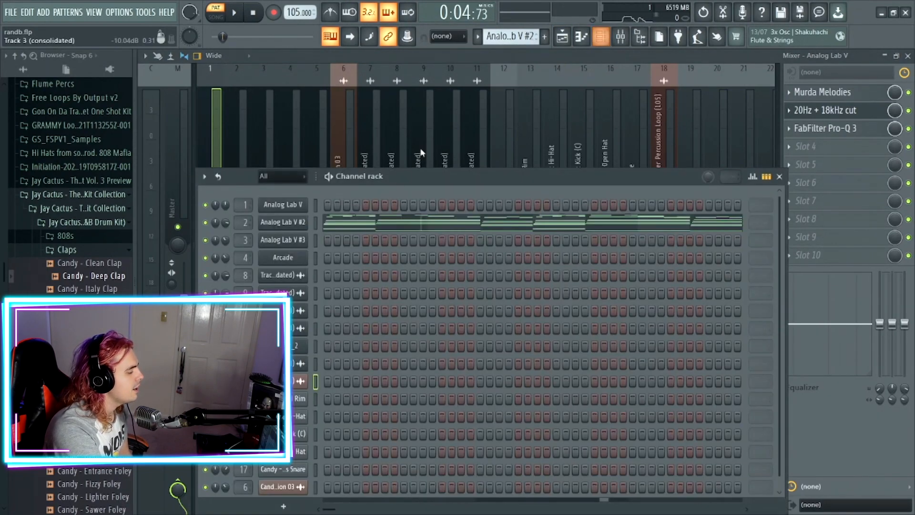
click(301, 222)
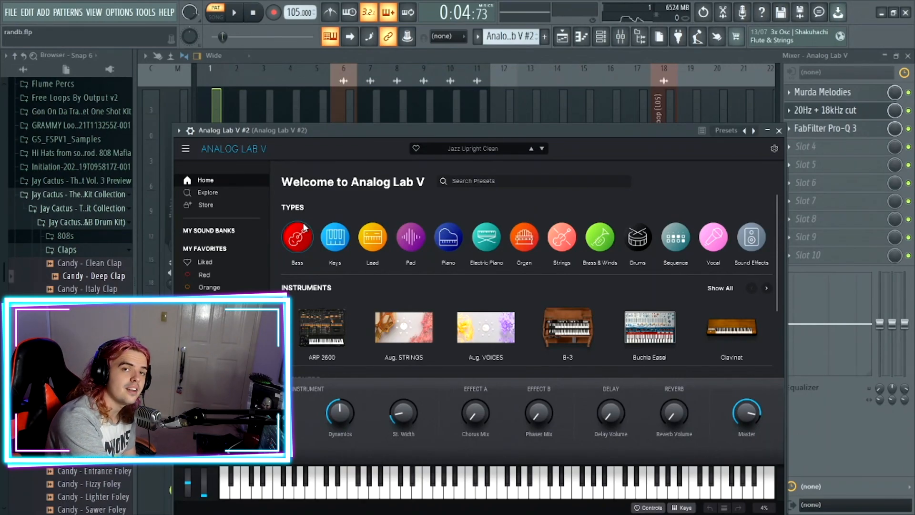
click(779, 130)
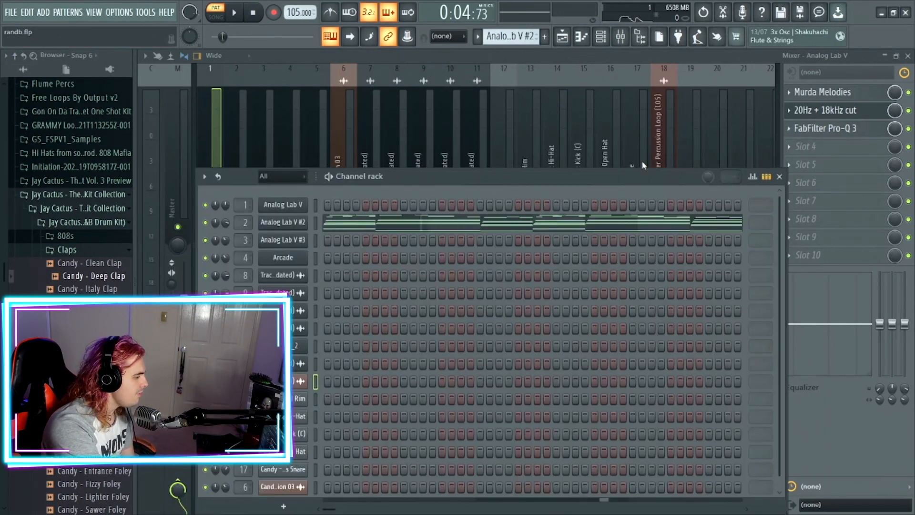
Step: Show the Analog Lab V #2 notes in the piano roll and highlight the adjacent F#5 and G5 notes from bar 6
click(432, 230)
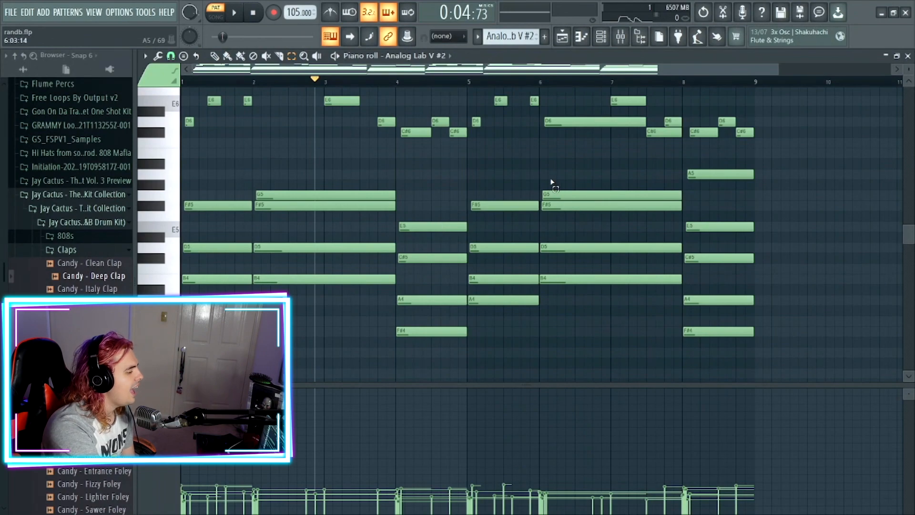
scroll(569, 168, up, 1)
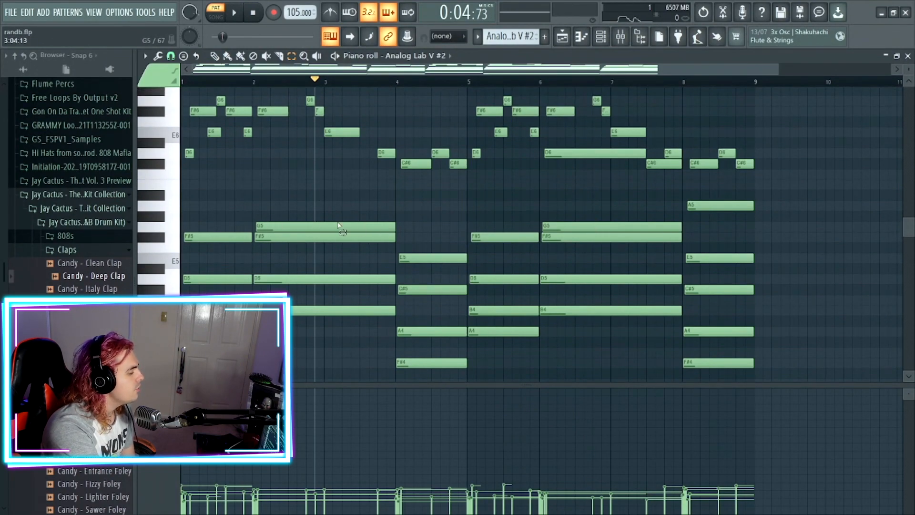
drag(300, 228, 602, 269)
scroll(371, 259, down, 3)
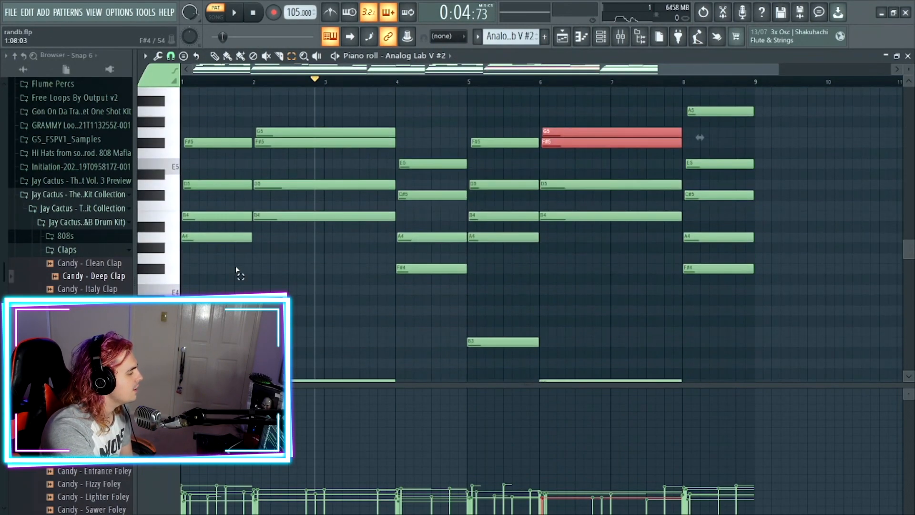
Step: Try raising the first bar's A4 note by one octave, and lower it back by one octave
click(208, 237)
key(ctrl+Up)
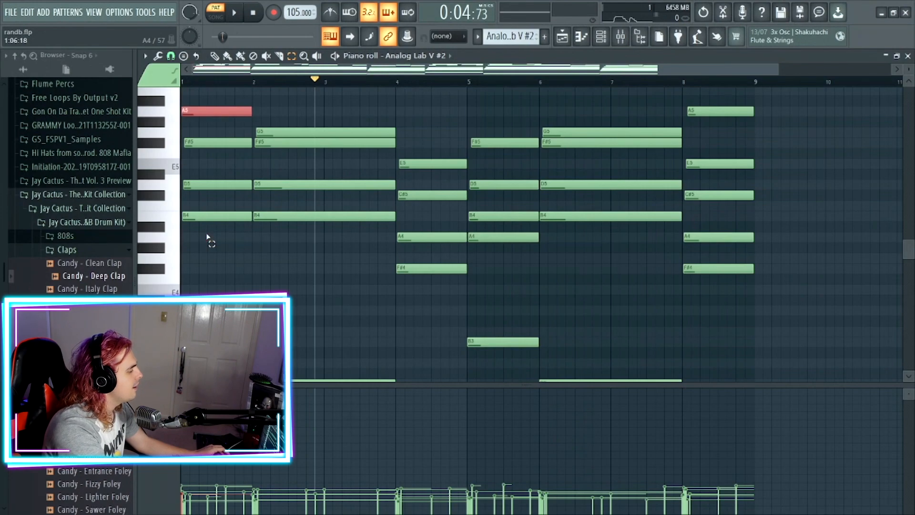
key(ctrl+Down)
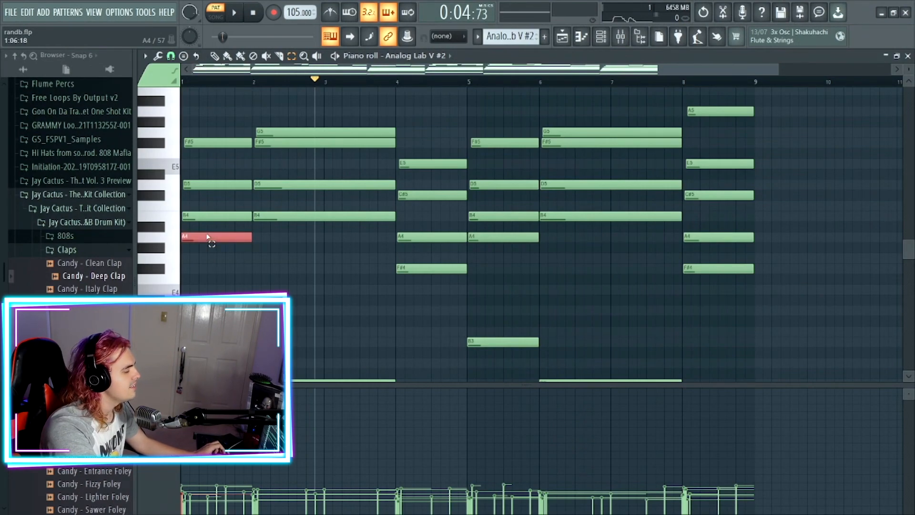
Step: Highlight the chord notes in the Analog Lab V #2 pattern, and select the melody notes above them across all eight bars
scroll(229, 243, down, 4)
drag(213, 191, 791, 348)
scroll(748, 316, up, 9)
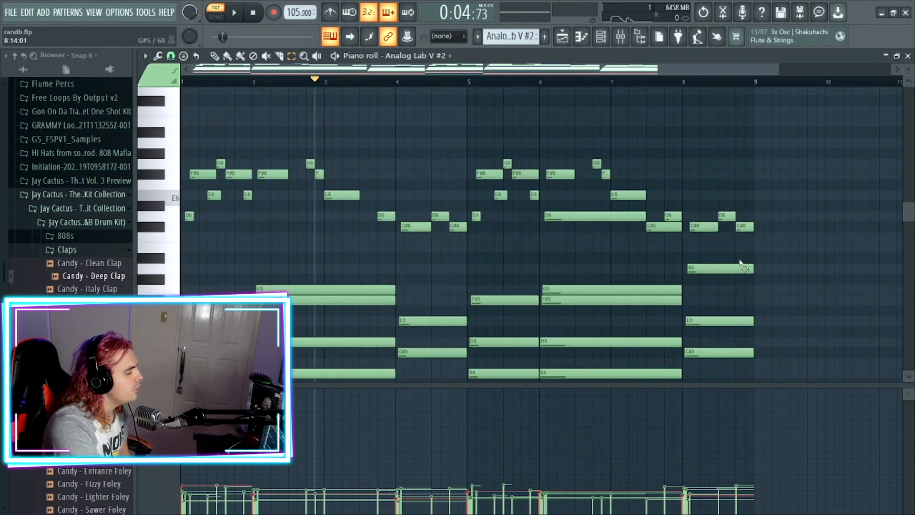
drag(763, 252, 180, 148)
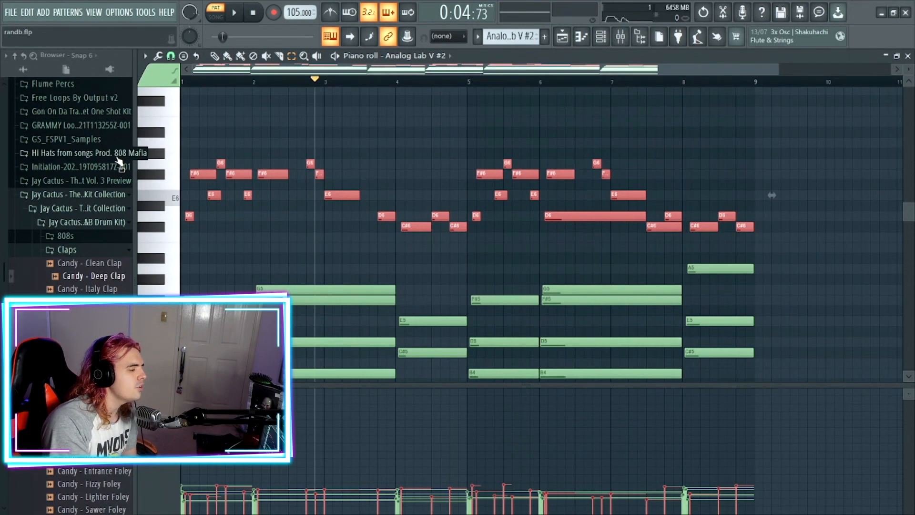
Step: Play the Analog Lab V #2 pattern from the beginning with both the melody and chords in view, and pause it
click(222, 13)
click(222, 10)
drag(908, 69, 908, 84)
scroll(852, 123, down, 4)
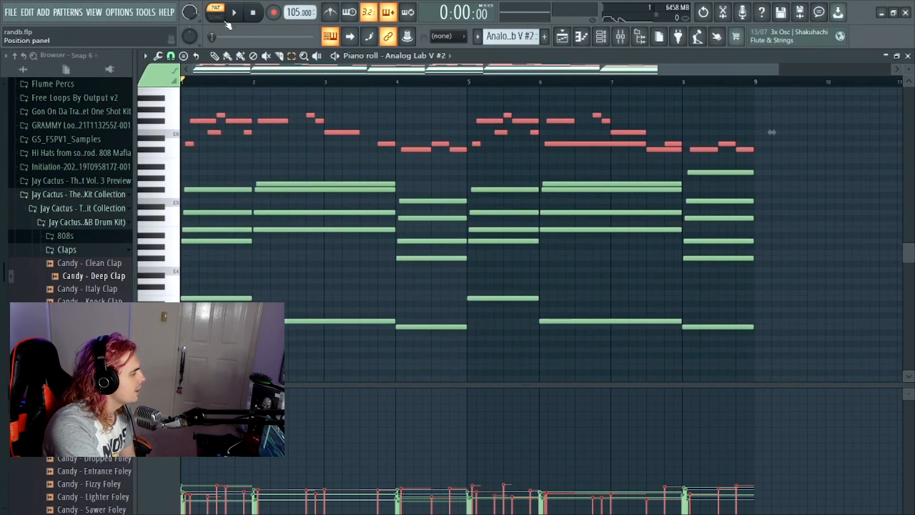
key(space)
scroll(541, 193, up, 2)
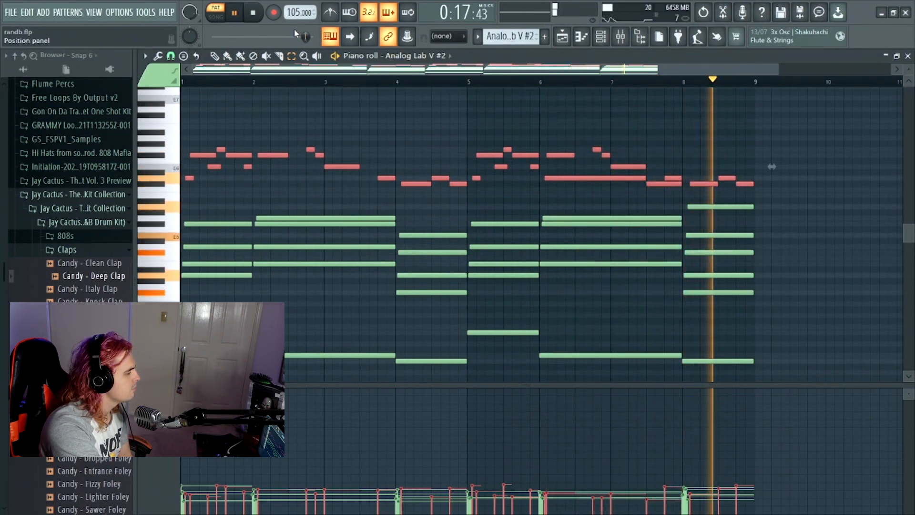
key(space)
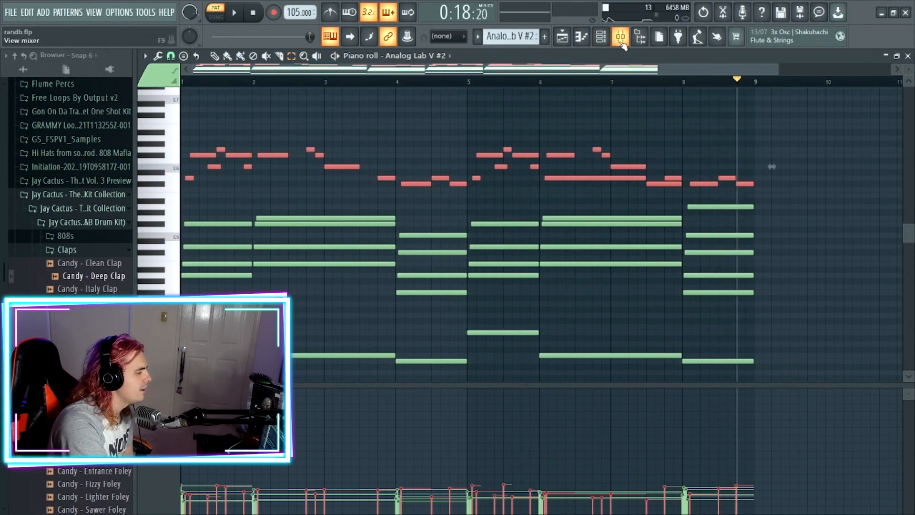
Step: Examine the FabFilter Pro-Q 3 curve on the Analog Lab V #2 mixer track, and close it
click(620, 36)
click(243, 178)
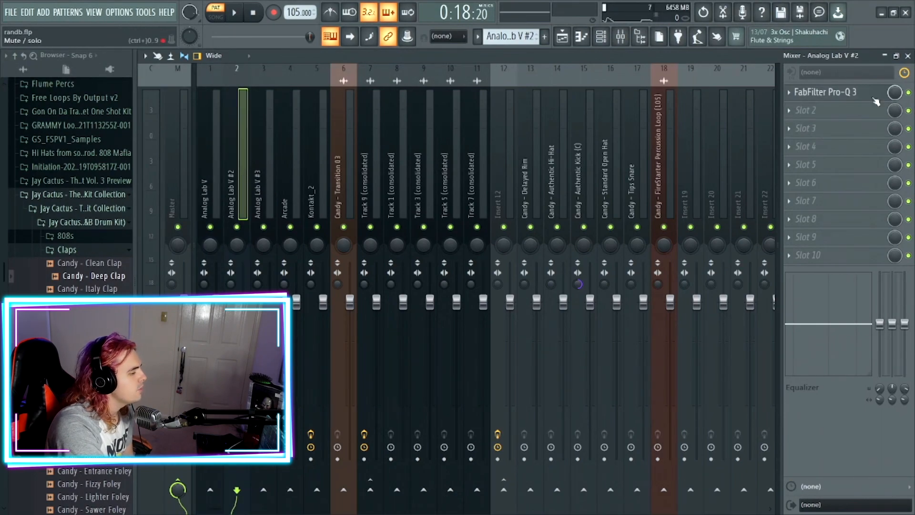
click(832, 92)
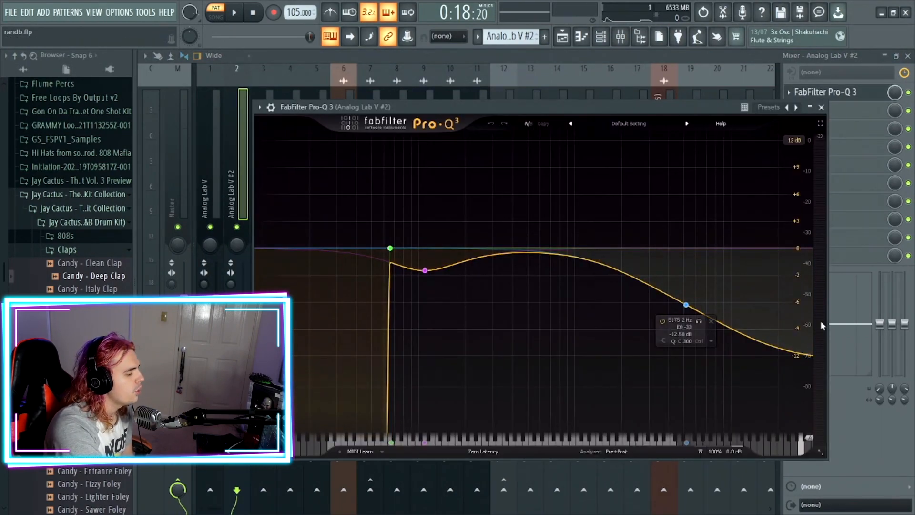
mouse_move(387, 249)
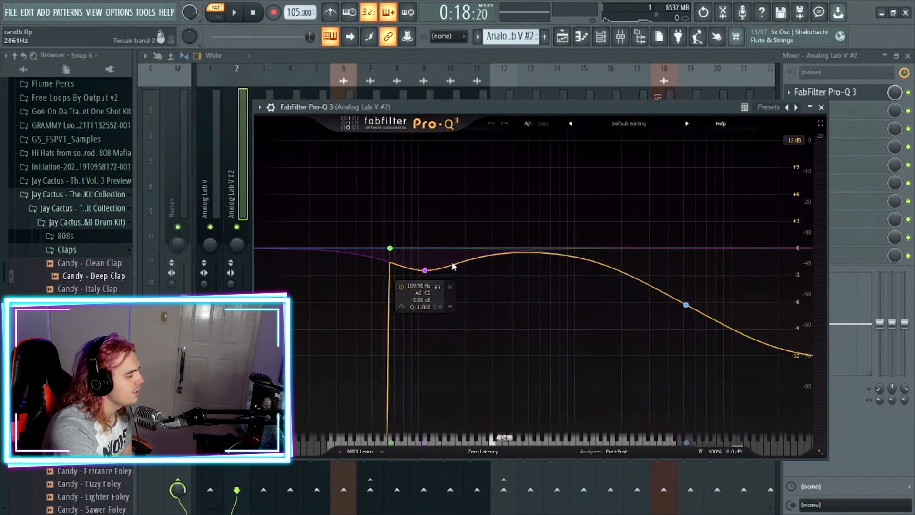
click(821, 107)
Step: Switch to the Analog Lab V #3 pattern, inspect its channel's instrument preset, and close the instrument
scroll(530, 39, down, 1)
click(601, 37)
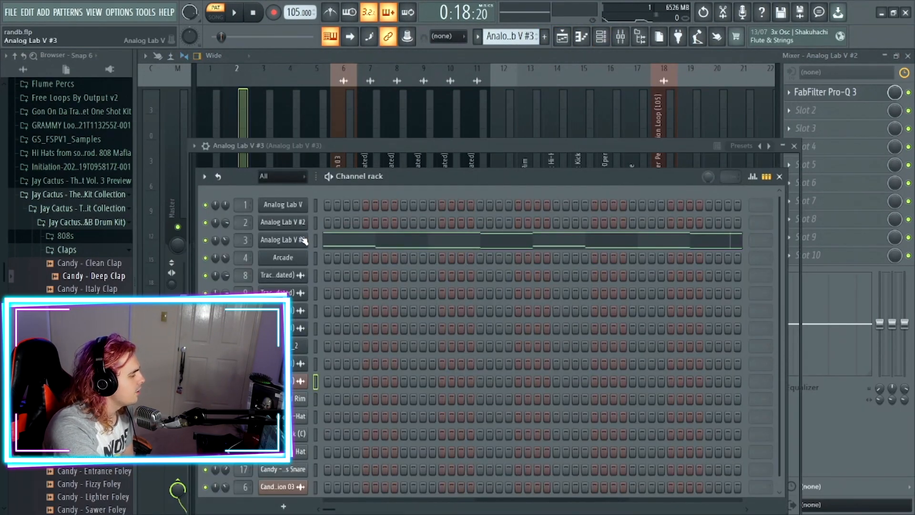
click(302, 239)
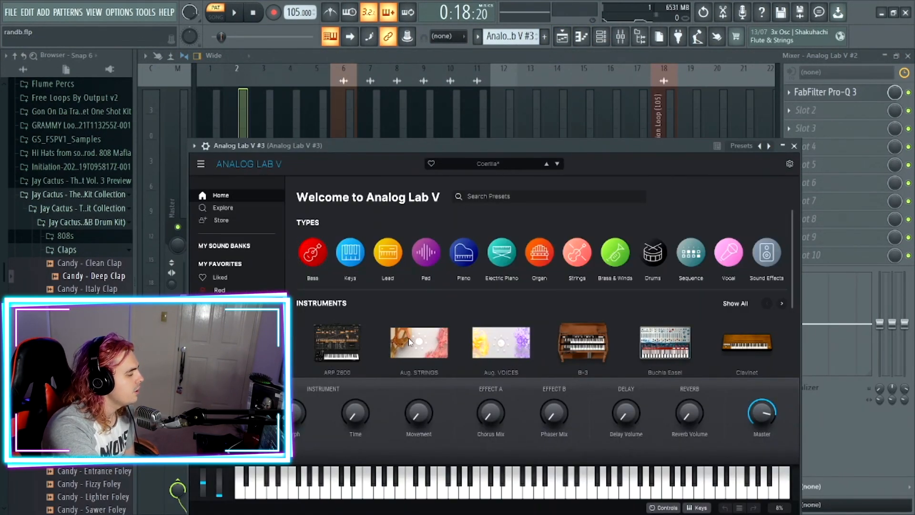
click(793, 145)
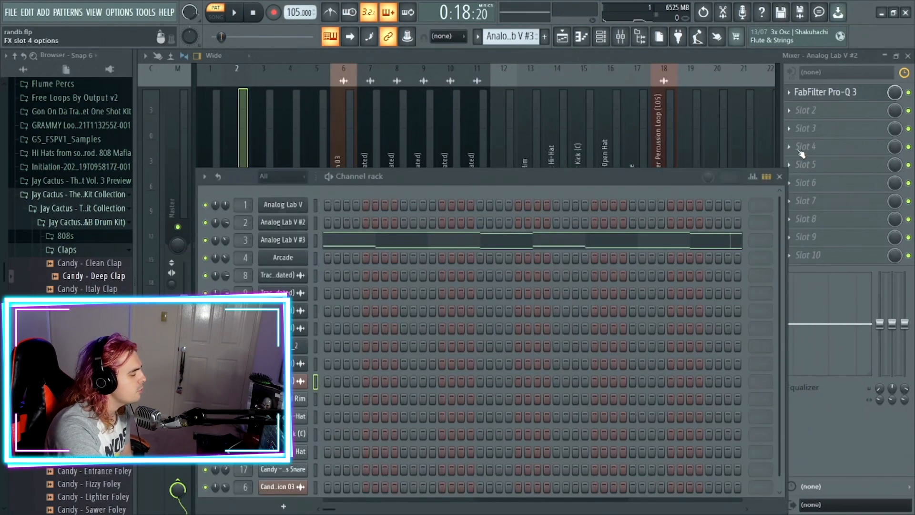
Step: Show the Analog Lab V #3 notes in the piano roll, highlighting the upper line and the lower A4, G4 and F#4 notes
click(536, 246)
drag(905, 74, 904, 68)
drag(306, 118, 329, 176)
drag(412, 115, 445, 188)
drag(830, 187, 114, 114)
scroll(114, 262, down, 2)
scroll(212, 266, down, 1)
drag(214, 252, 224, 286)
drag(292, 262, 320, 331)
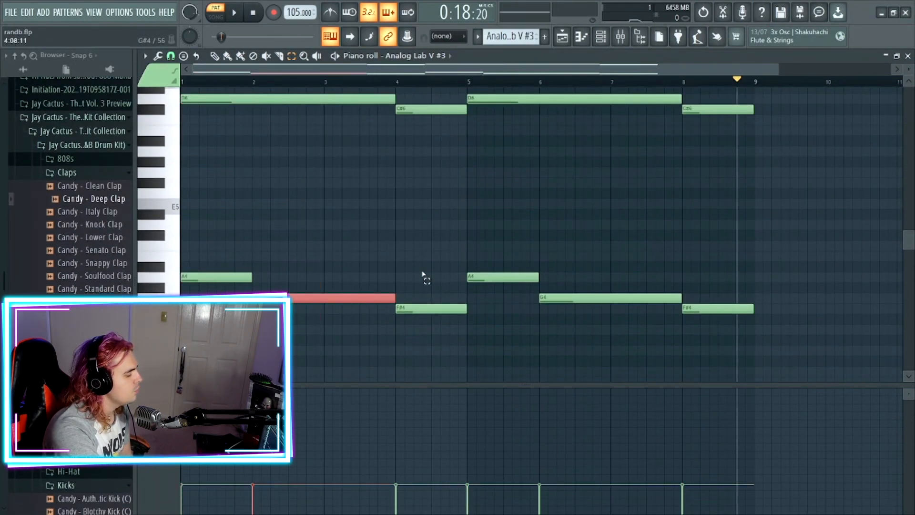
drag(423, 262, 434, 327)
drag(499, 302, 497, 225)
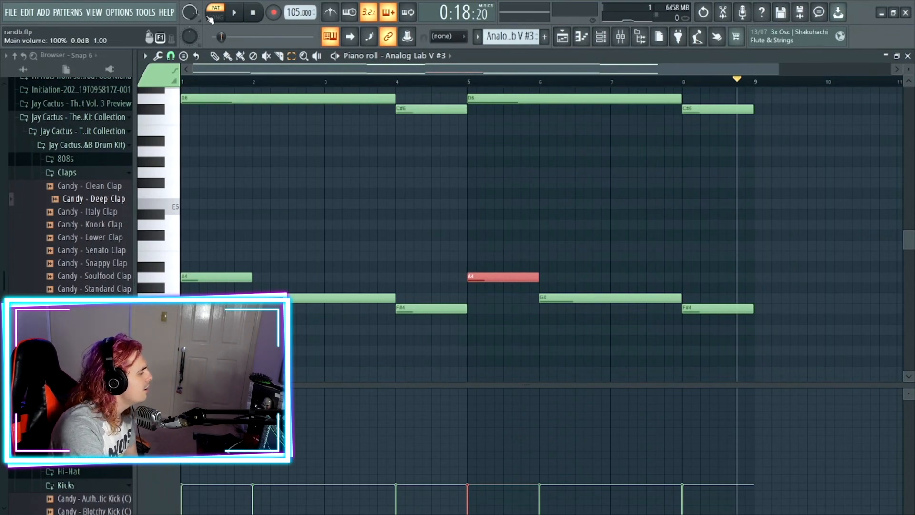
Step: Play the Analog Lab V #3 pattern from the beginning, pause it, and check its mixer track for effects
key(space)
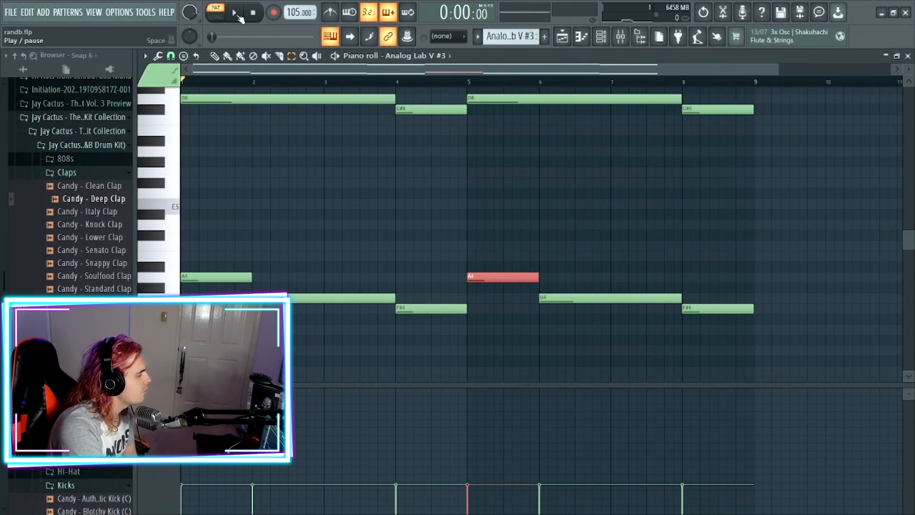
click(236, 14)
scroll(327, 177, up, 3)
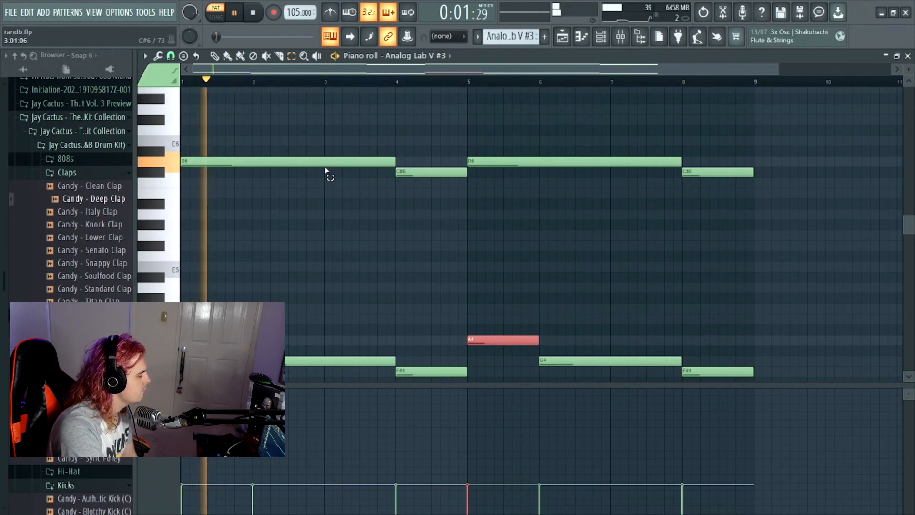
scroll(326, 168, down, 1)
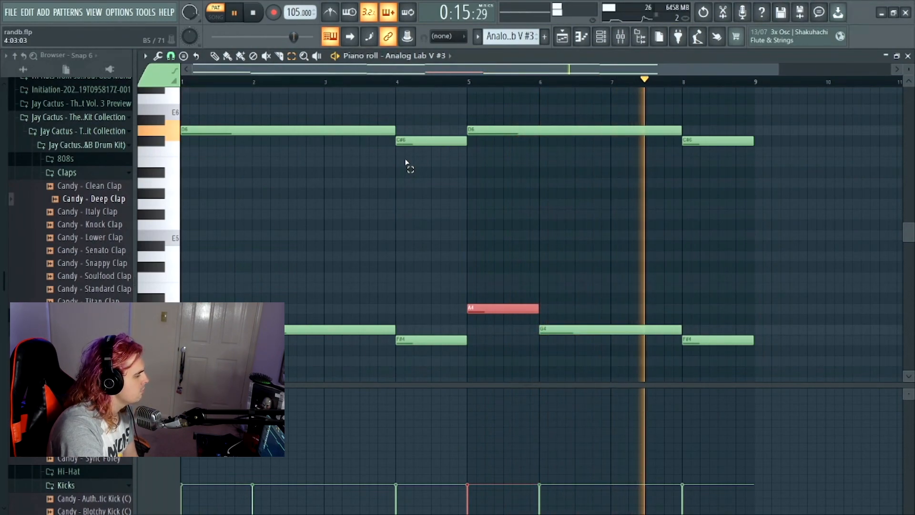
click(233, 16)
click(622, 42)
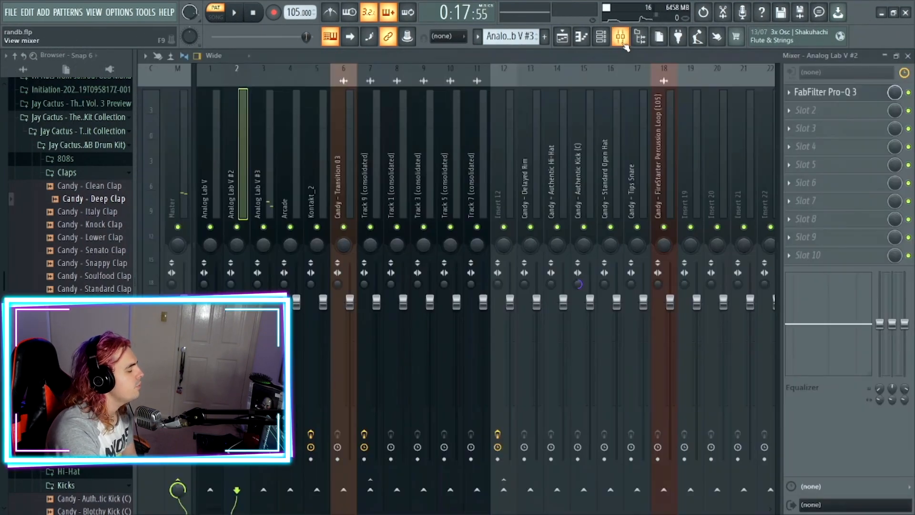
click(276, 162)
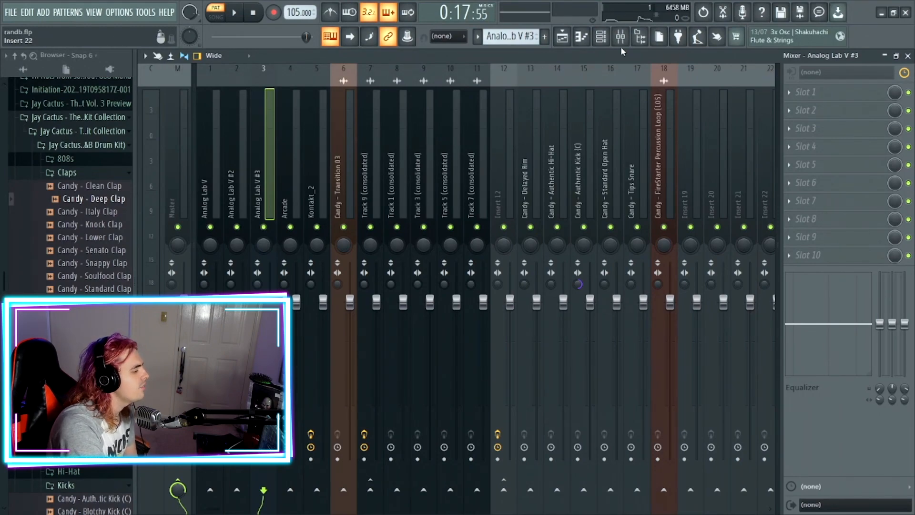
Step: Switch to Pattern 4, inspect the Arcade channel's instrument preset, and close the instrument
click(601, 36)
scroll(511, 40, down, 1)
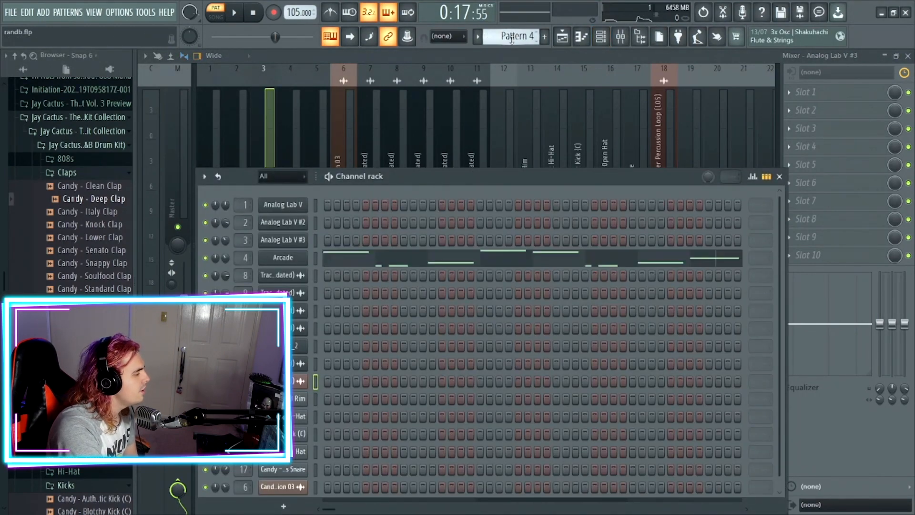
click(292, 257)
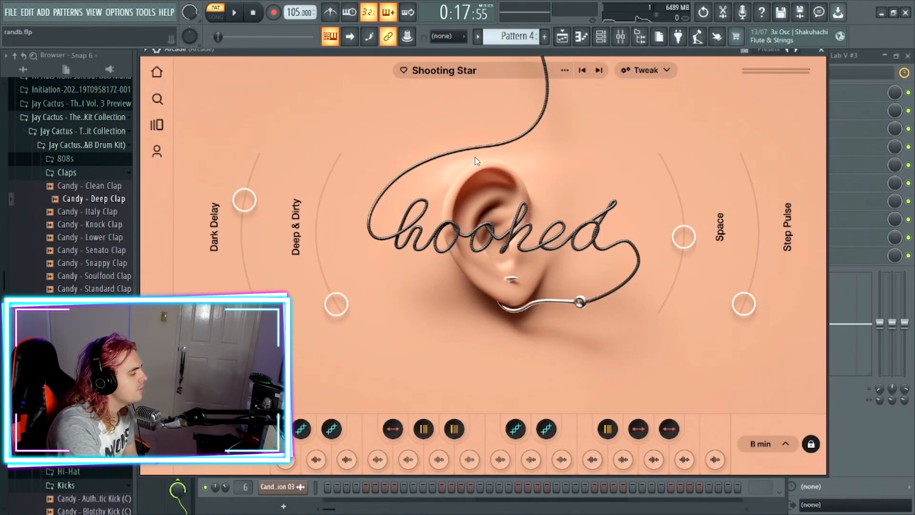
click(820, 53)
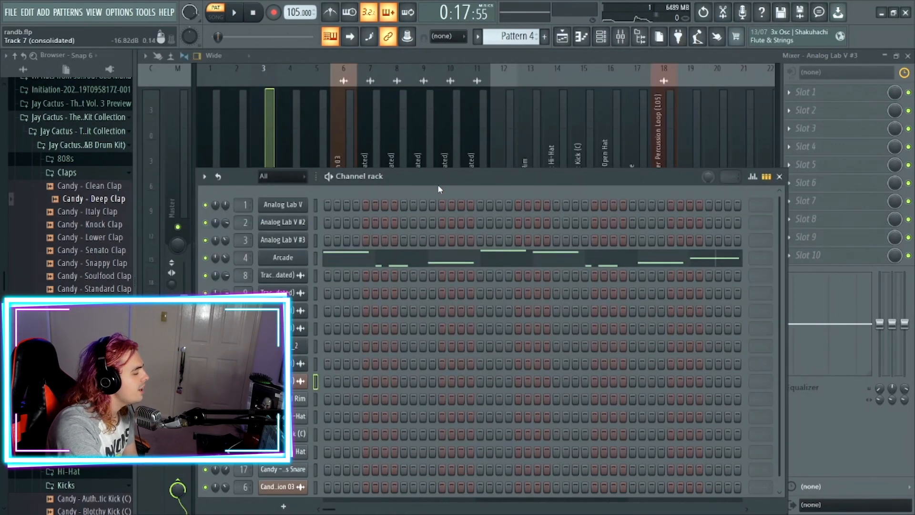
Step: Show the Arcade notes in the piano roll, and highlight the C6 note in bar 4 and the G5 note in bar 8
click(451, 259)
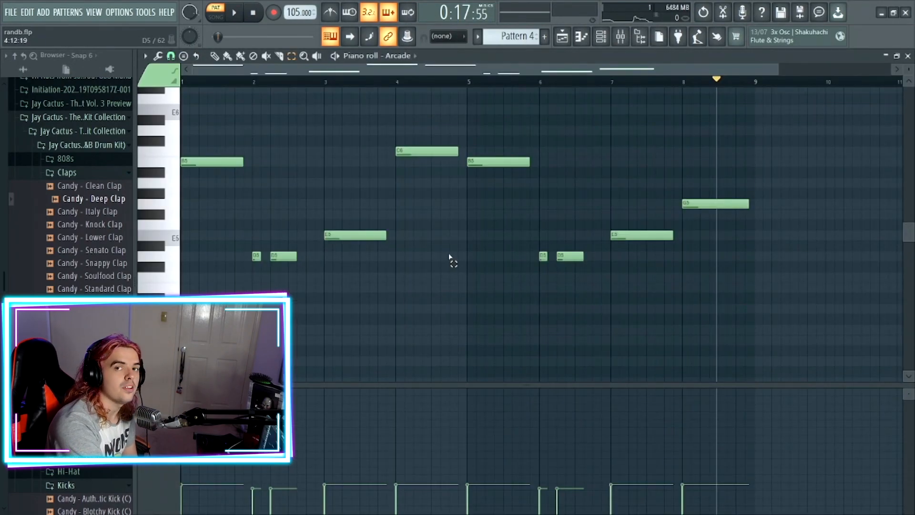
scroll(450, 258, up, 2)
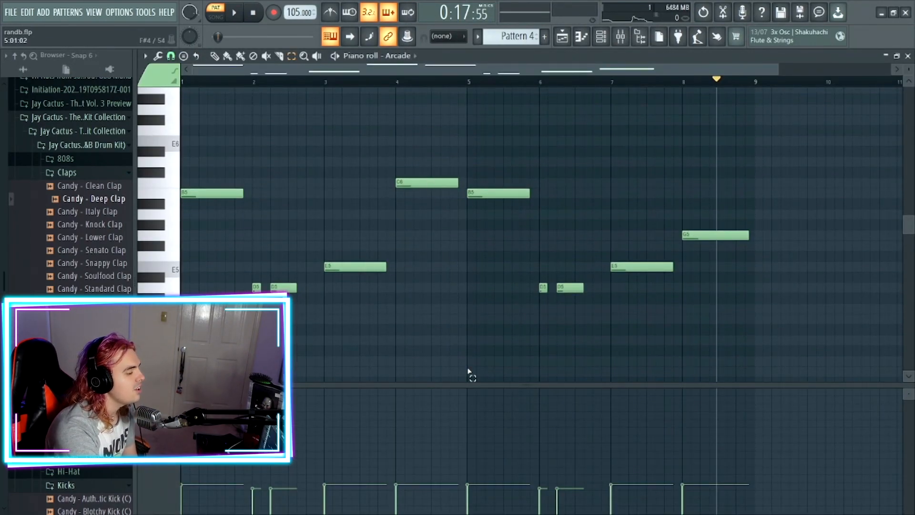
drag(415, 163, 431, 209)
drag(709, 190, 748, 269)
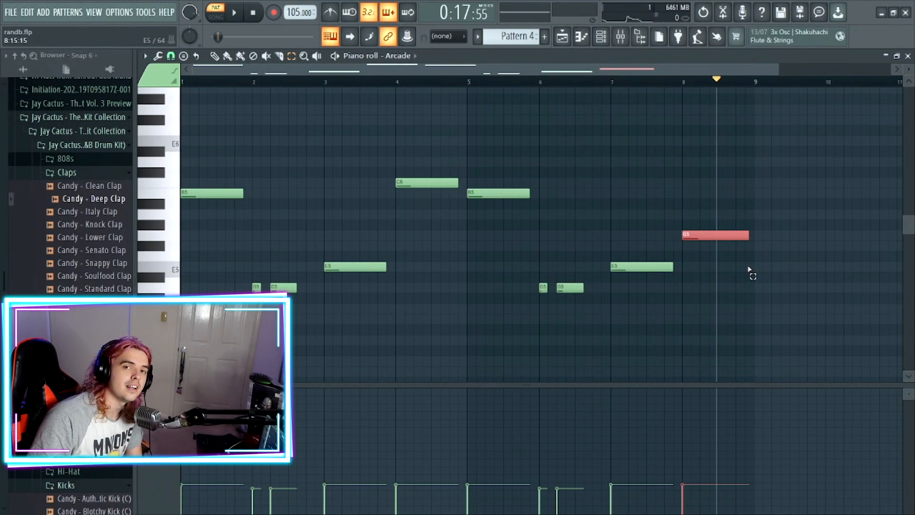
Step: Play Pattern 4 from the beginning to hear the Arcade line, and pause it
key(space)
click(240, 19)
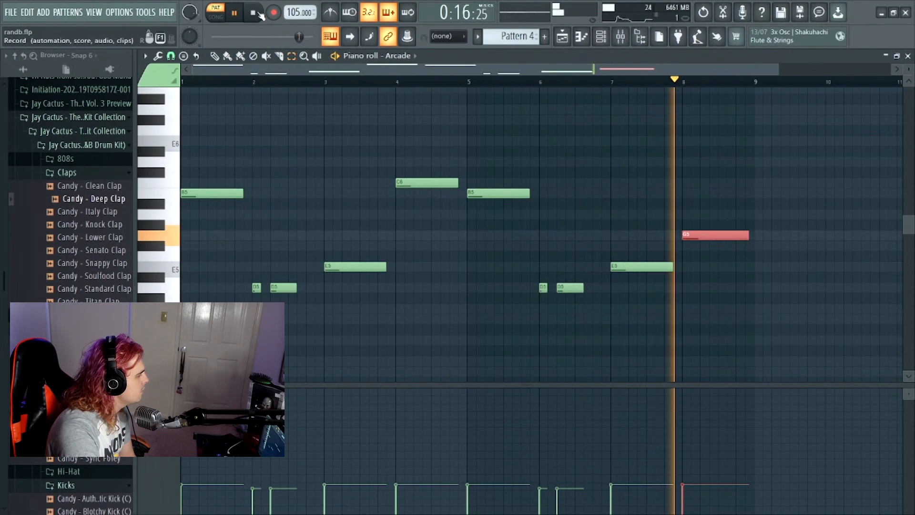
click(240, 16)
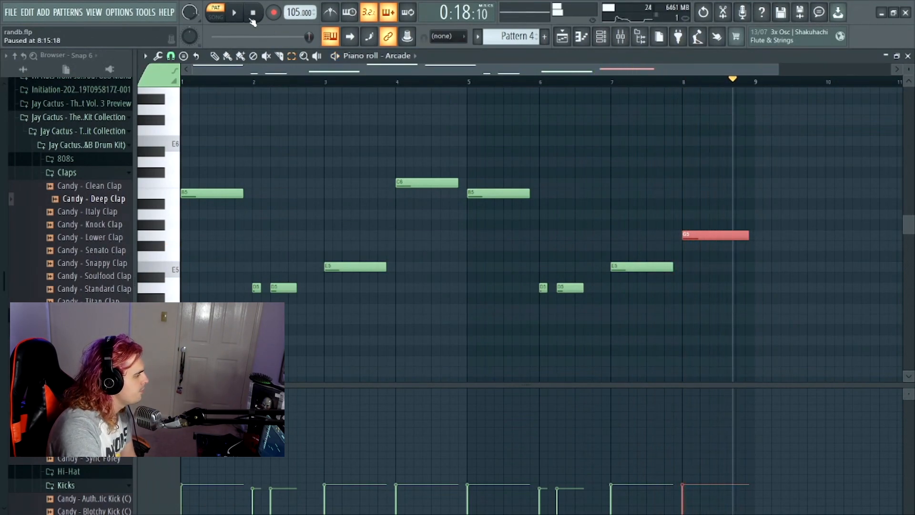
Step: Examine the LittleAlterBoy settings on the Arcade mixer track, and close the effect
click(620, 36)
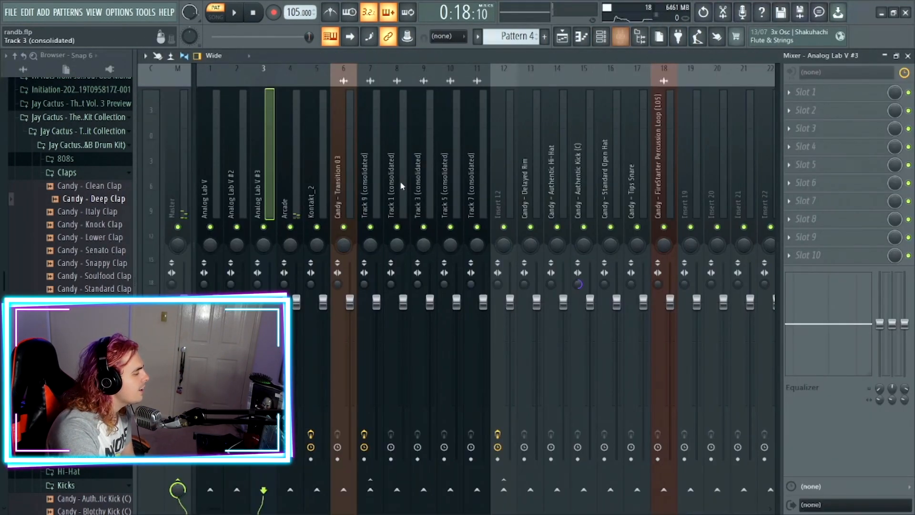
click(826, 97)
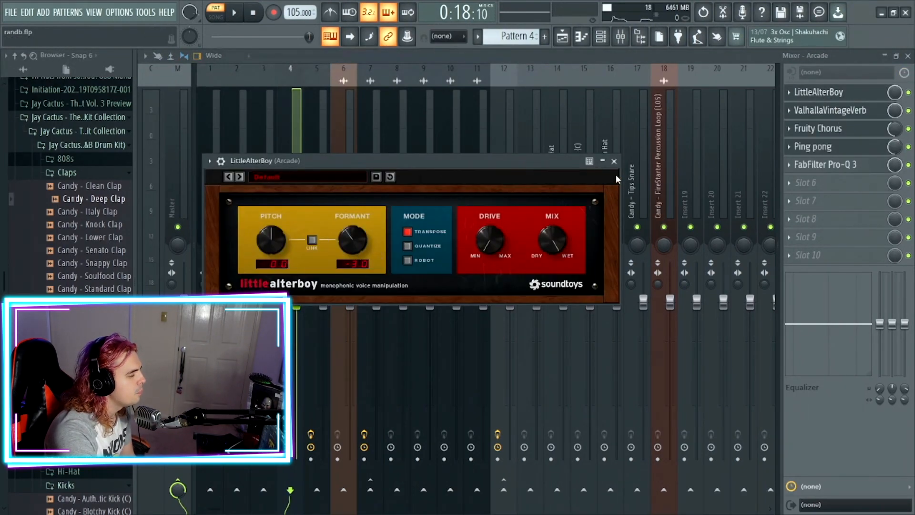
click(614, 161)
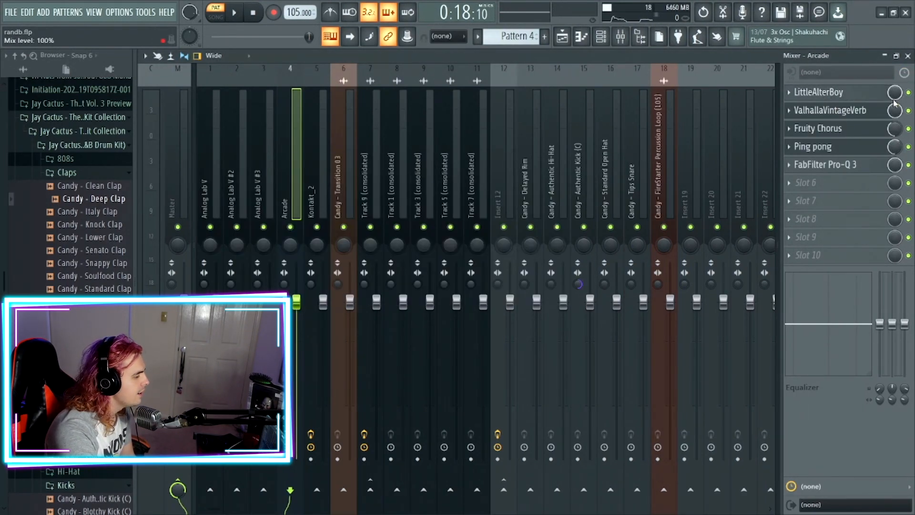
Step: Examine the Arcade track's ValhallaVintageVerb, Fruity Chorus, Ping pong and FabFilter Pro-Q 3 effects, and return to the channel rack
click(862, 115)
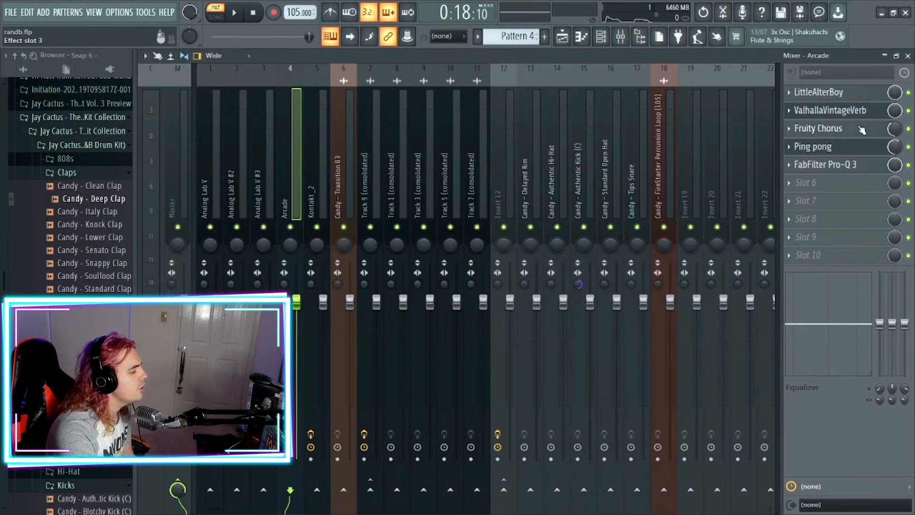
click(858, 131)
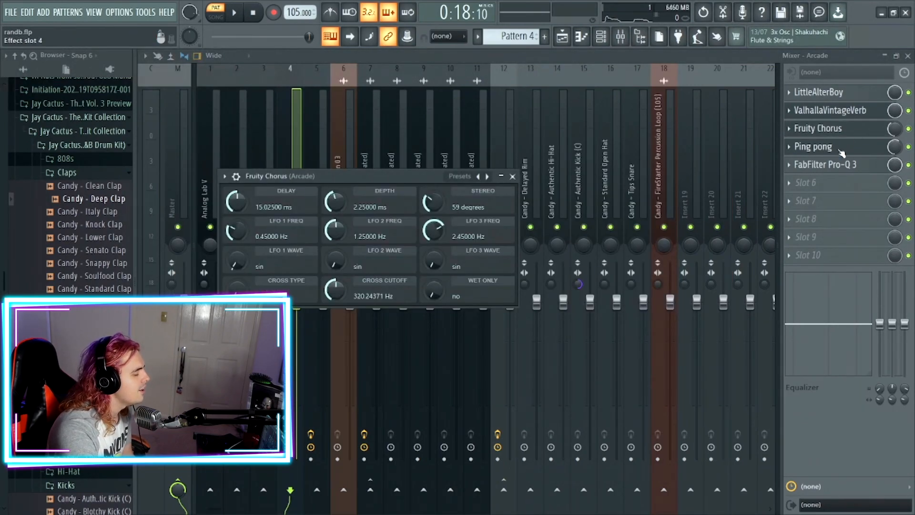
click(841, 152)
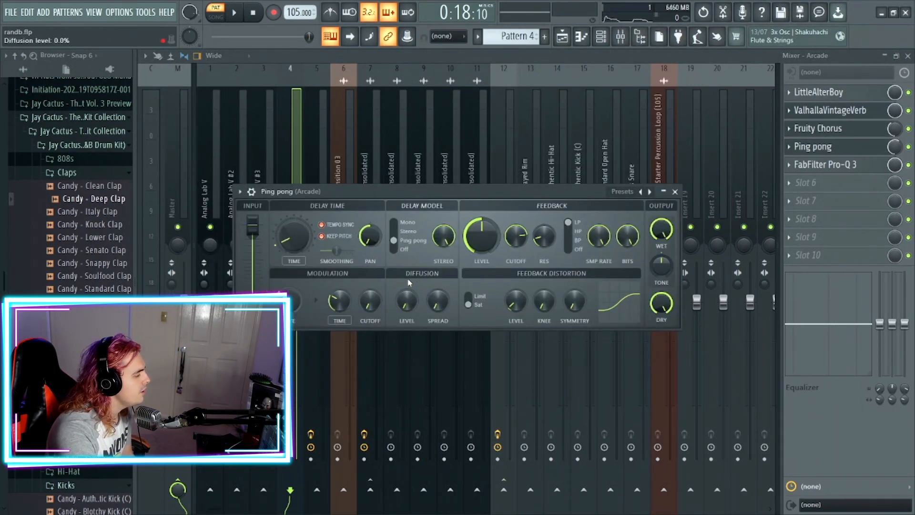
click(822, 165)
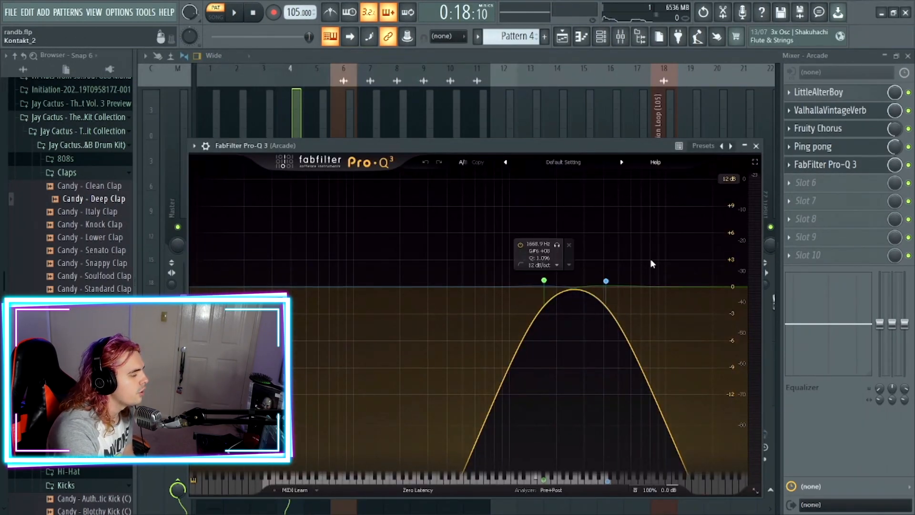
click(756, 145)
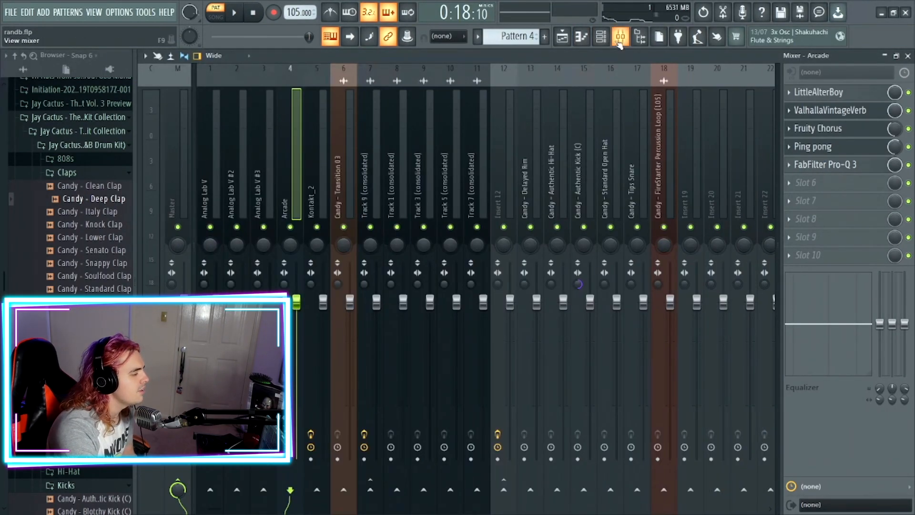
click(601, 38)
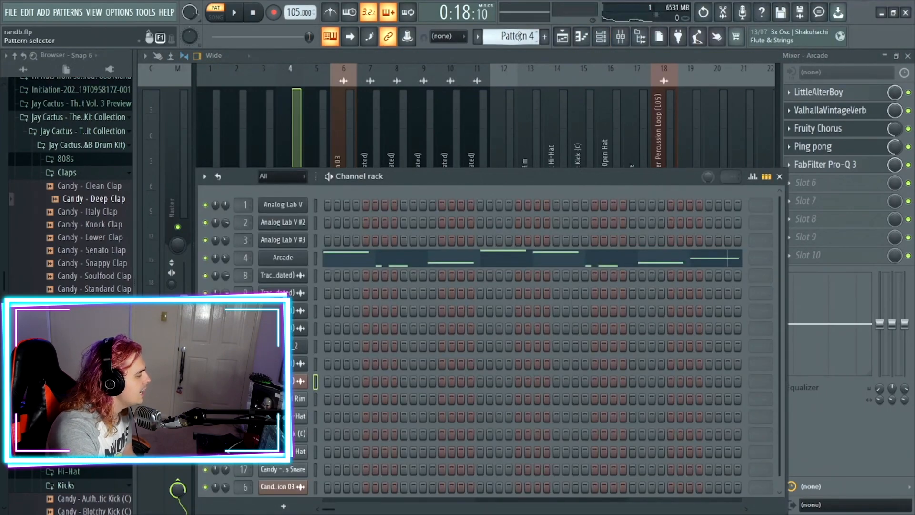
Step: Switch to Pattern 5, examine the Scarbee Rickenbacker Bass preset in Kontakt_2, and close the plugin
scroll(511, 37, down, 1)
click(301, 350)
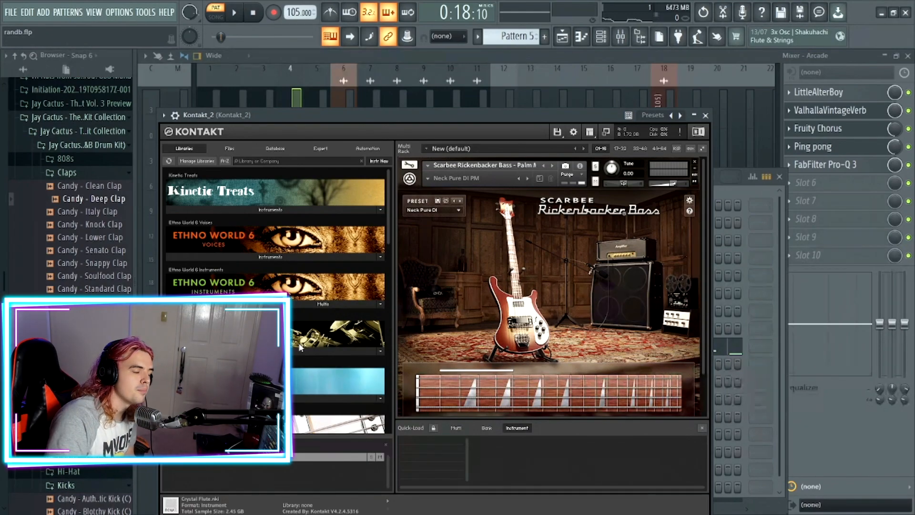
click(705, 116)
Step: Show the Kontakt_2 bass notes in the piano roll, and highlight the long B3, G3, G3 and F#3 notes across bars 1 to 4
click(532, 351)
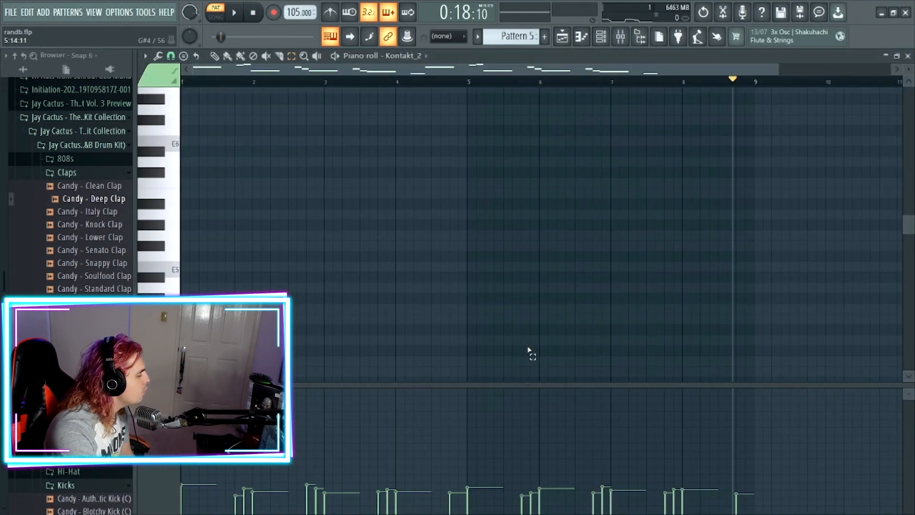
scroll(501, 286, down, 5)
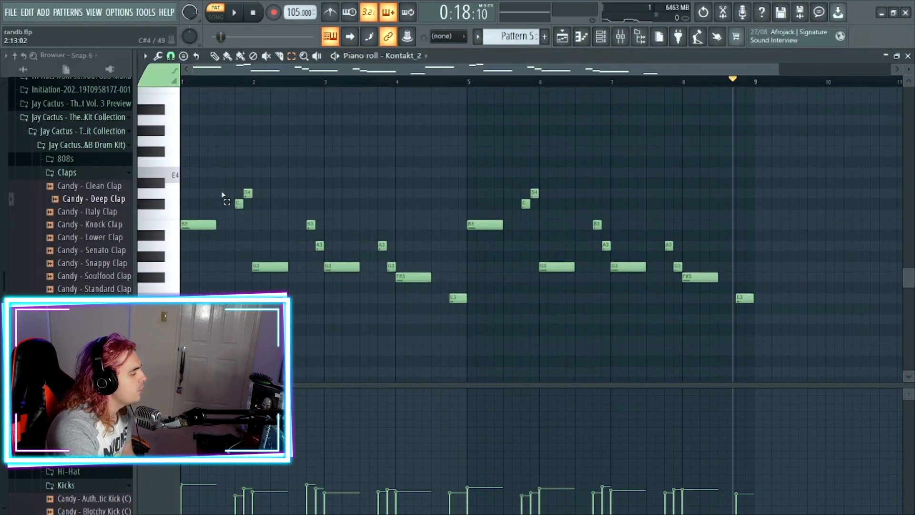
drag(195, 213, 205, 247)
drag(258, 258, 267, 281)
drag(346, 258, 347, 279)
drag(420, 251, 425, 313)
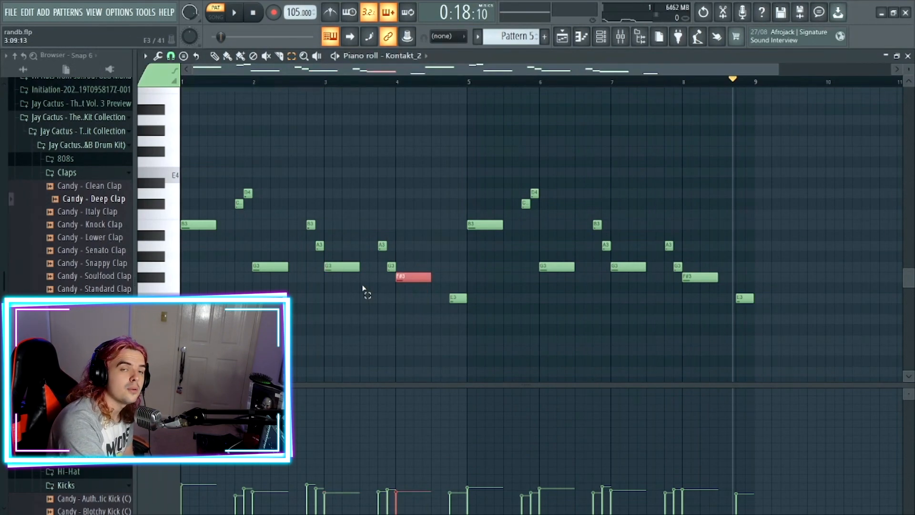
Step: Highlight the short connecting notes between the long bass notes in the first four bars
click(238, 204)
drag(238, 206, 330, 243)
drag(386, 268, 393, 263)
Step: Select the repeated bass phrase in bars 5 to 8, play Pattern 5 to hear the line, and pause it
drag(818, 366, 466, 124)
click(216, 14)
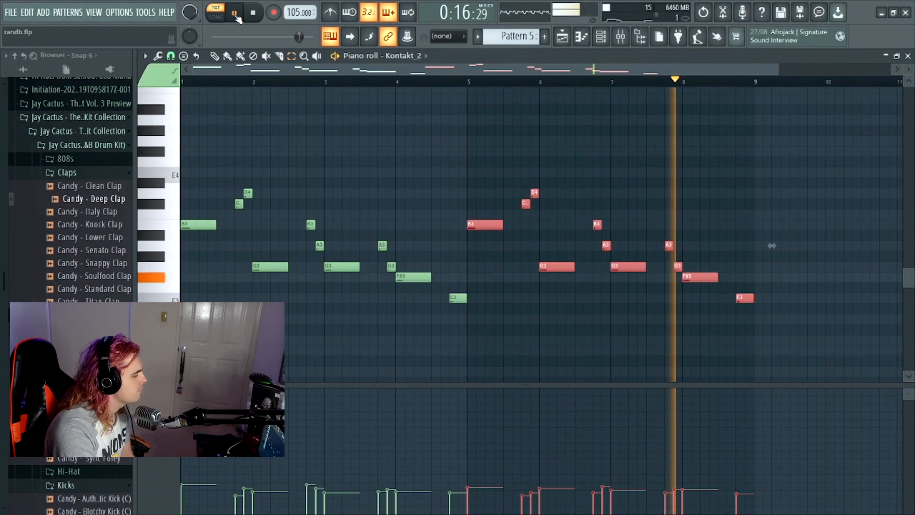
key(space)
Step: Examine the Decapitator and FabFilter Pro-Q 3 settings on the Kontakt_2 mixer track, and close the equalizer
key(F9)
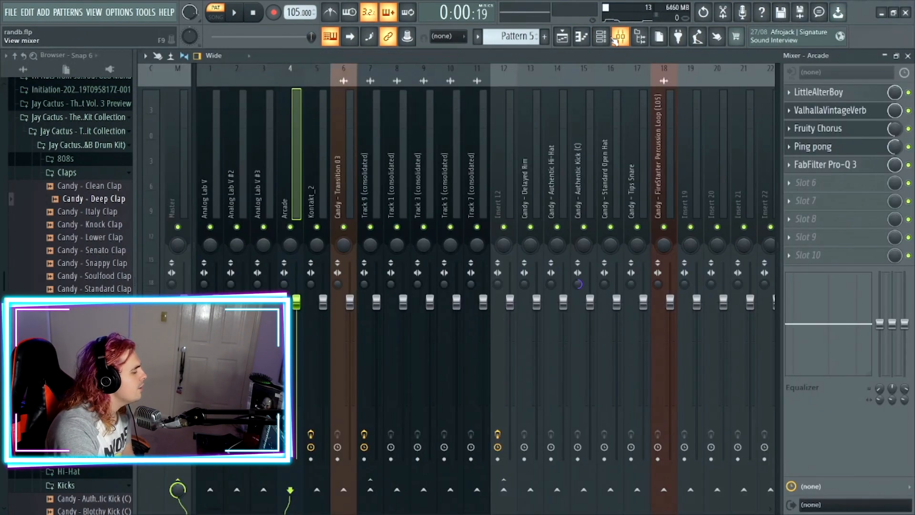
click(327, 176)
click(856, 94)
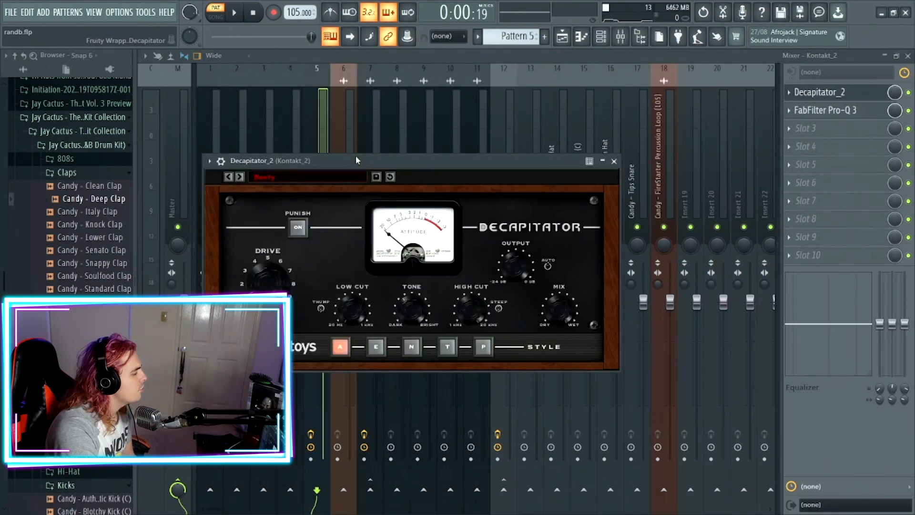
drag(356, 157, 462, 105)
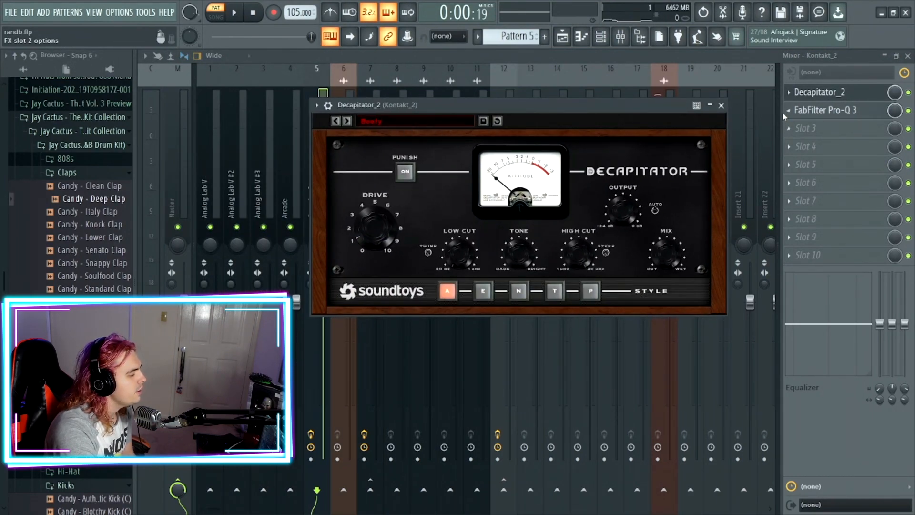
drag(588, 177, 589, 94)
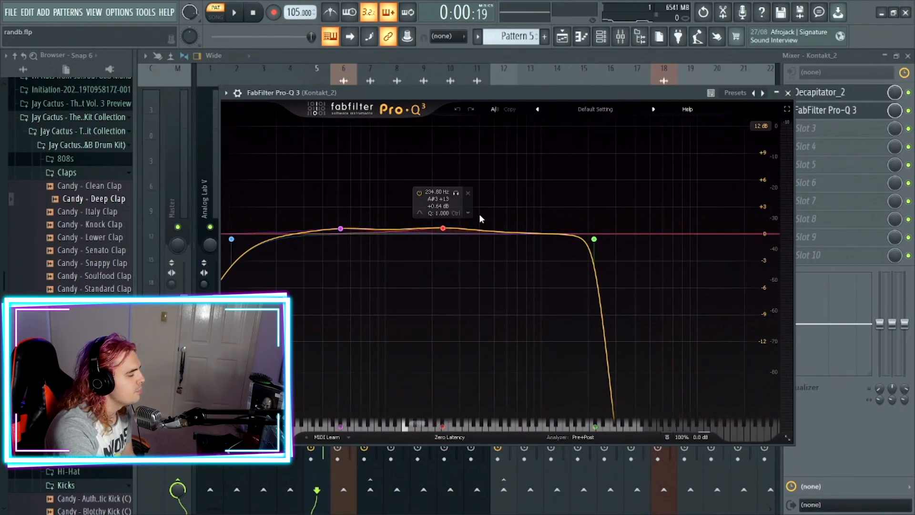
click(788, 93)
Step: Step back and forth through the instrument tracks in the mixer to review their effect chains
click(238, 191)
click(265, 190)
click(294, 192)
click(327, 192)
click(268, 191)
click(243, 190)
click(218, 190)
click(273, 193)
click(311, 194)
click(336, 194)
click(361, 195)
click(307, 194)
mouse_move(308, 193)
mouse_down()
mouse_move(215, 191)
mouse_move(323, 198)
mouse_up()
Step: Examine and preview the Candy - FireStarter Percussion Loop (105) clip on playlist Track 6, and close its settings
click(562, 36)
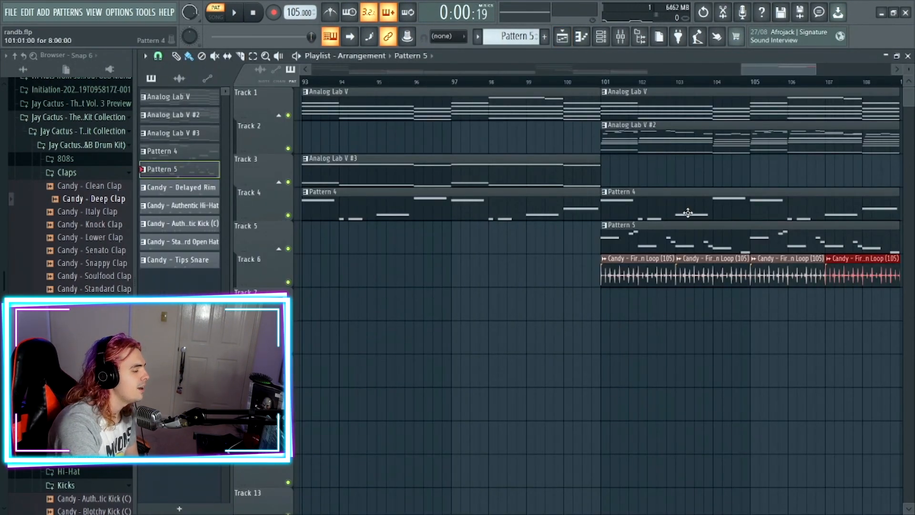
double_click(657, 260)
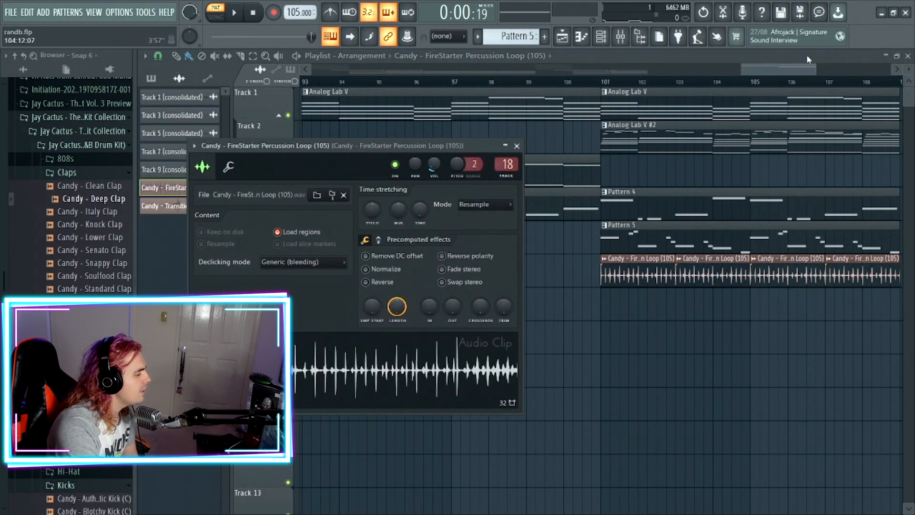
drag(815, 67, 794, 70)
double_click(672, 272)
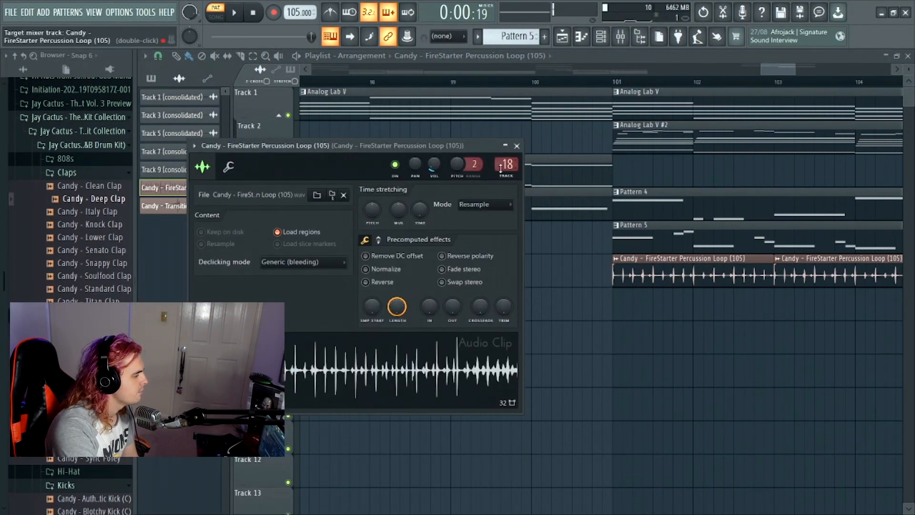
click(518, 146)
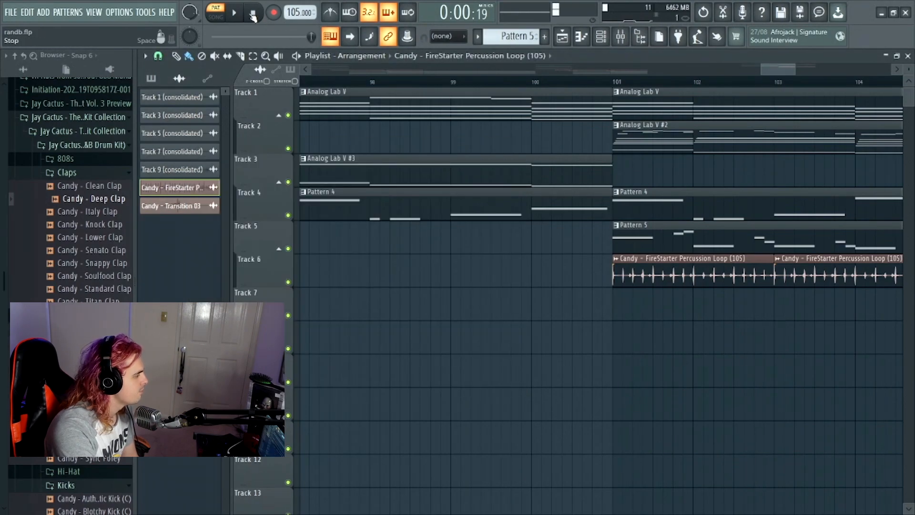
mouse_move(795, 69)
mouse_down()
mouse_move(818, 71)
mouse_move(773, 67)
mouse_move(792, 72)
mouse_up()
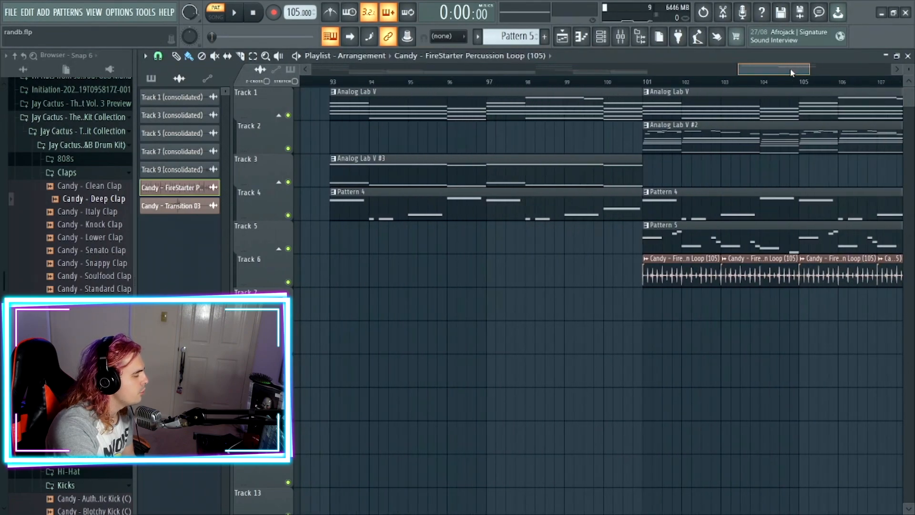